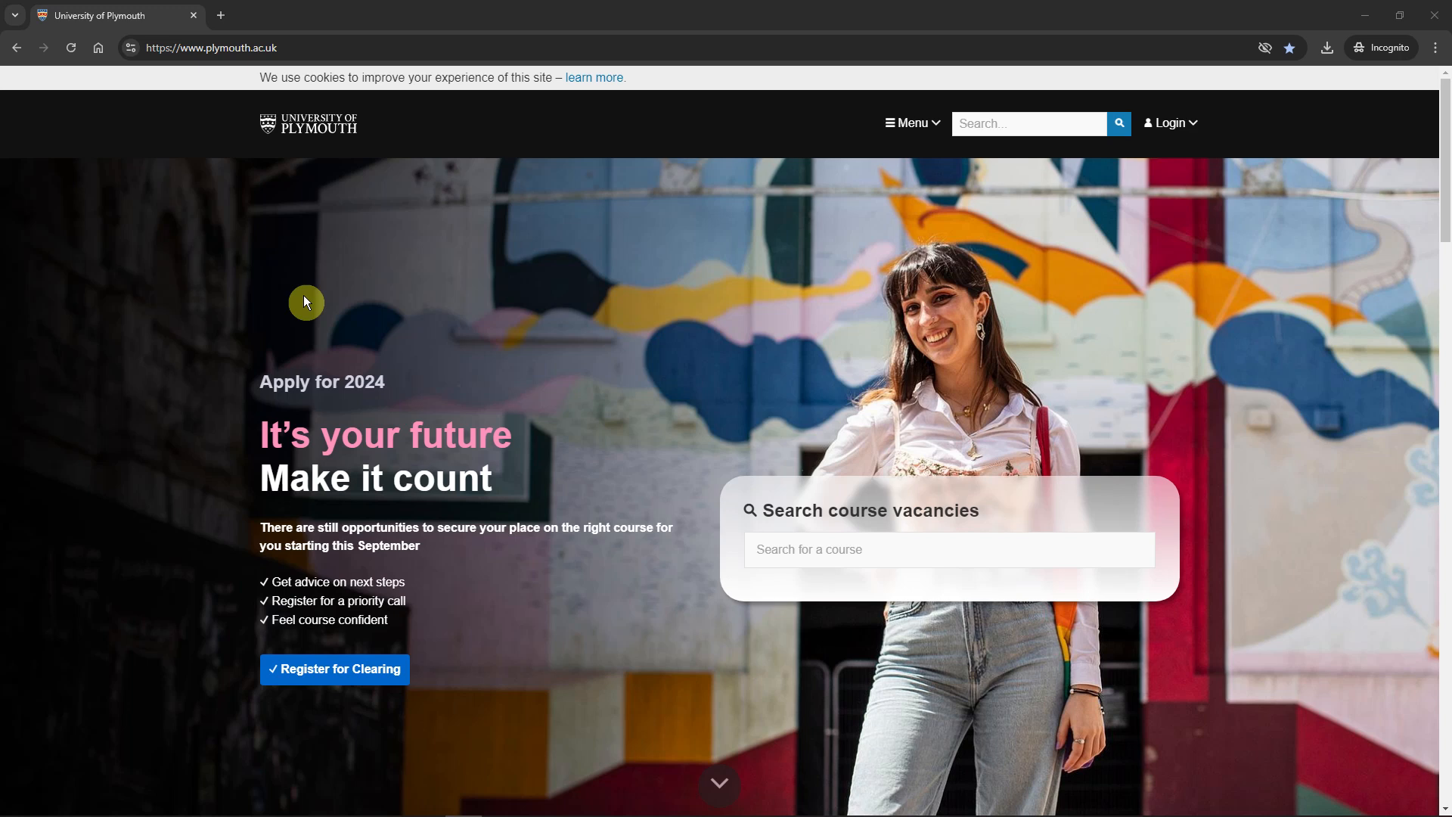
Sign in to the university site's Student login with the account password
key(ctrl+l)
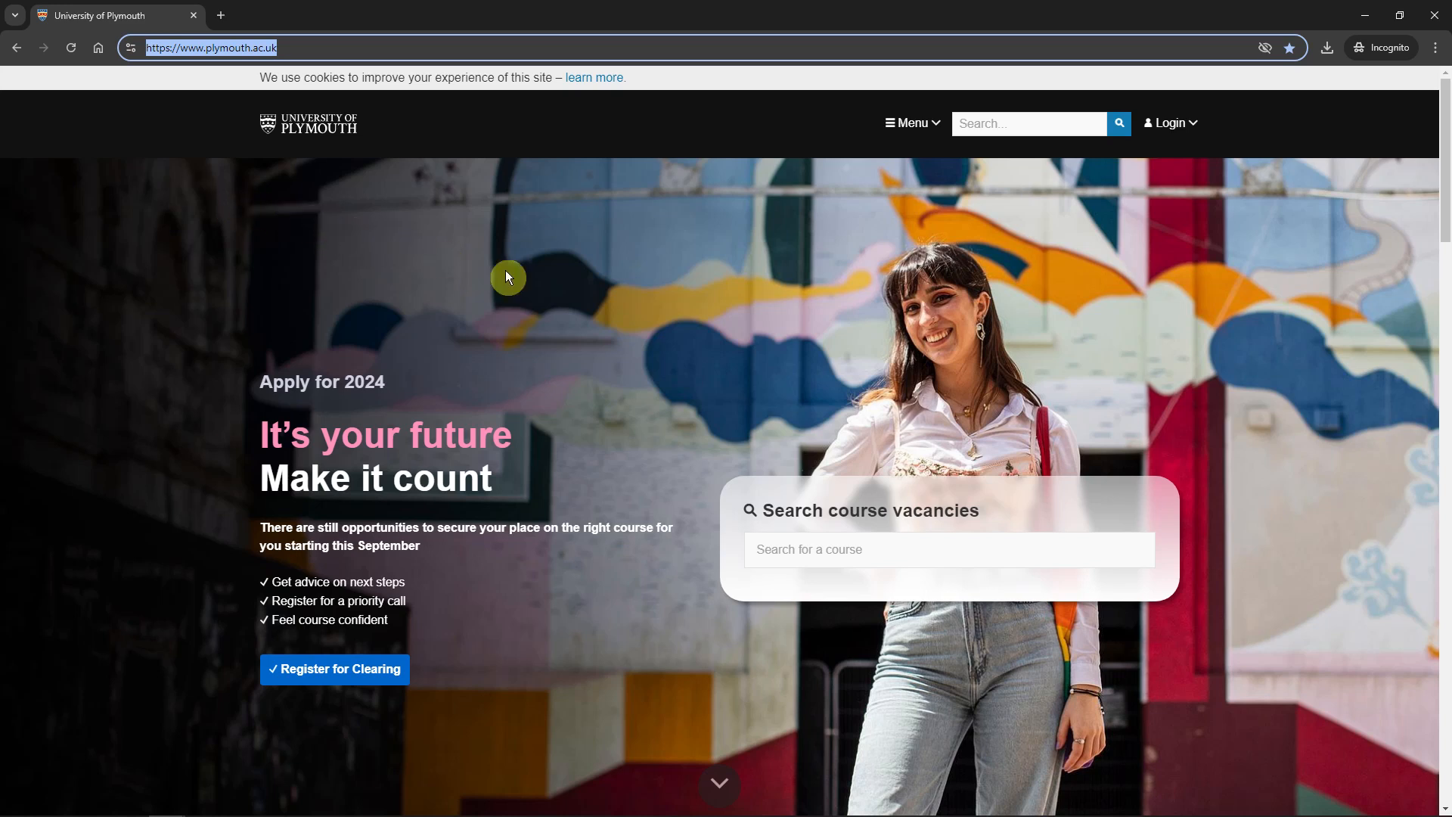
click(1170, 133)
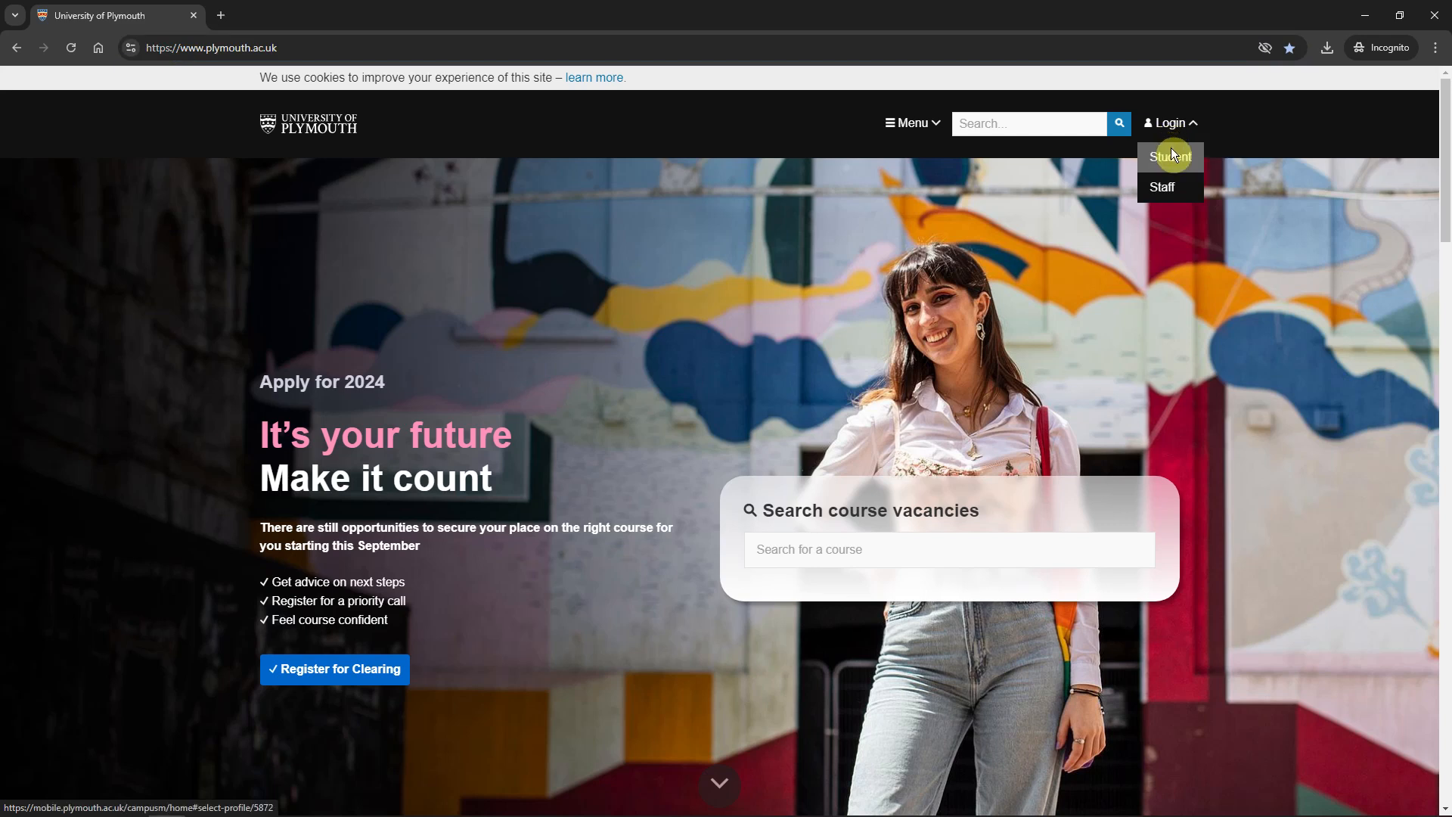
click(1171, 154)
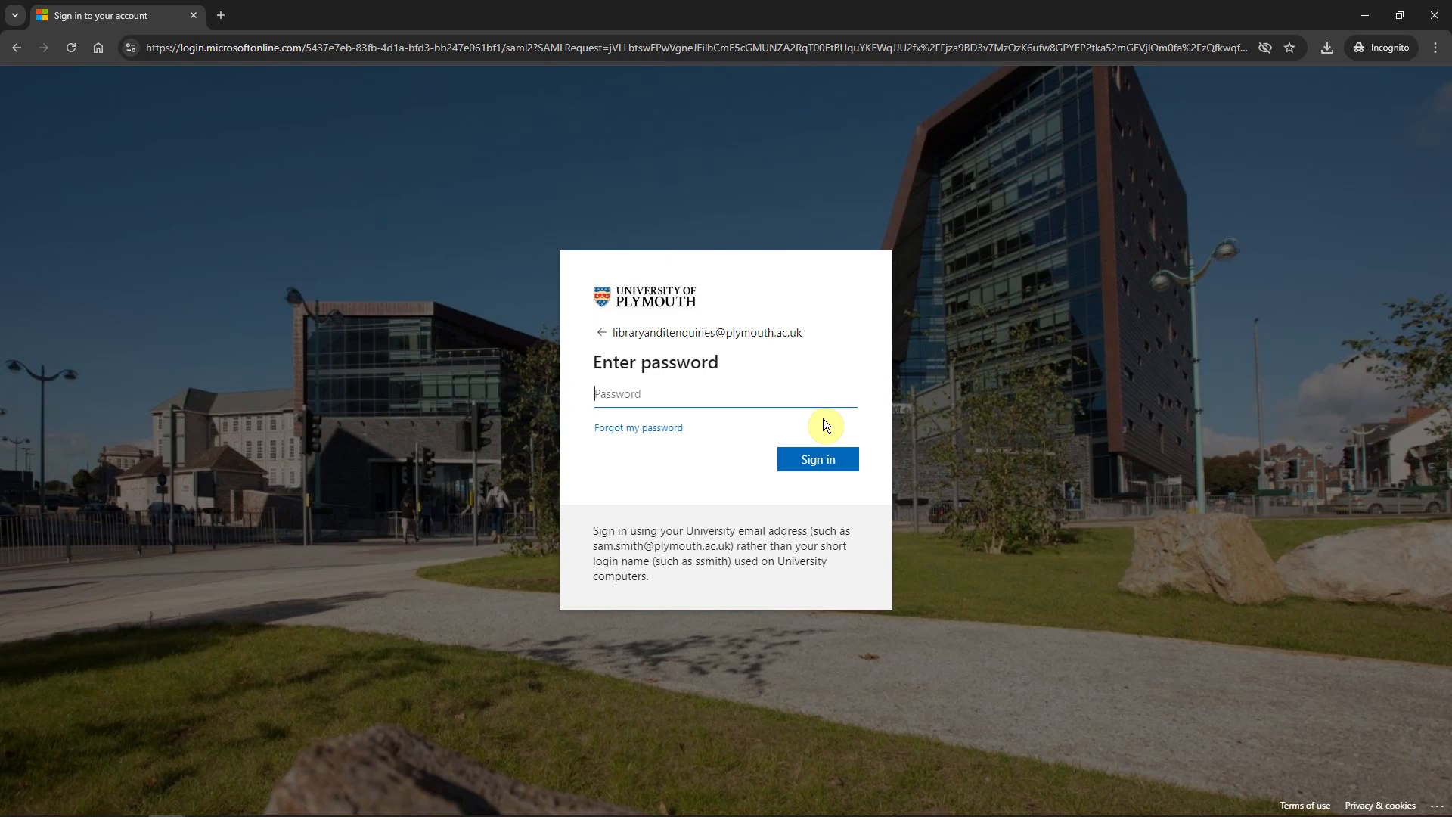
text(••••••••••••)
click(822, 459)
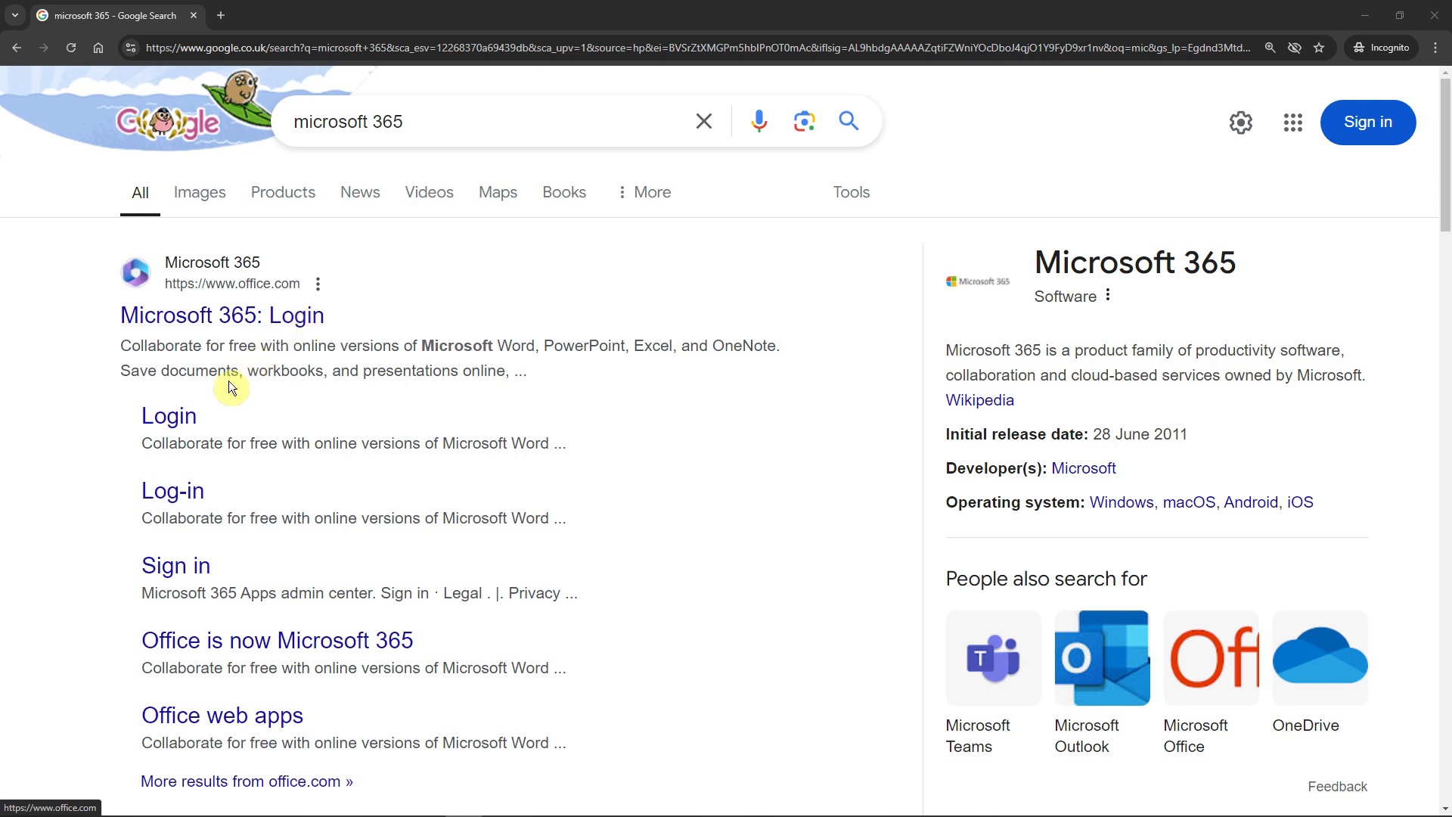
Sign in to Microsoft 365 from the Google Login result, pasting the password, to reach Outlook
click(169, 416)
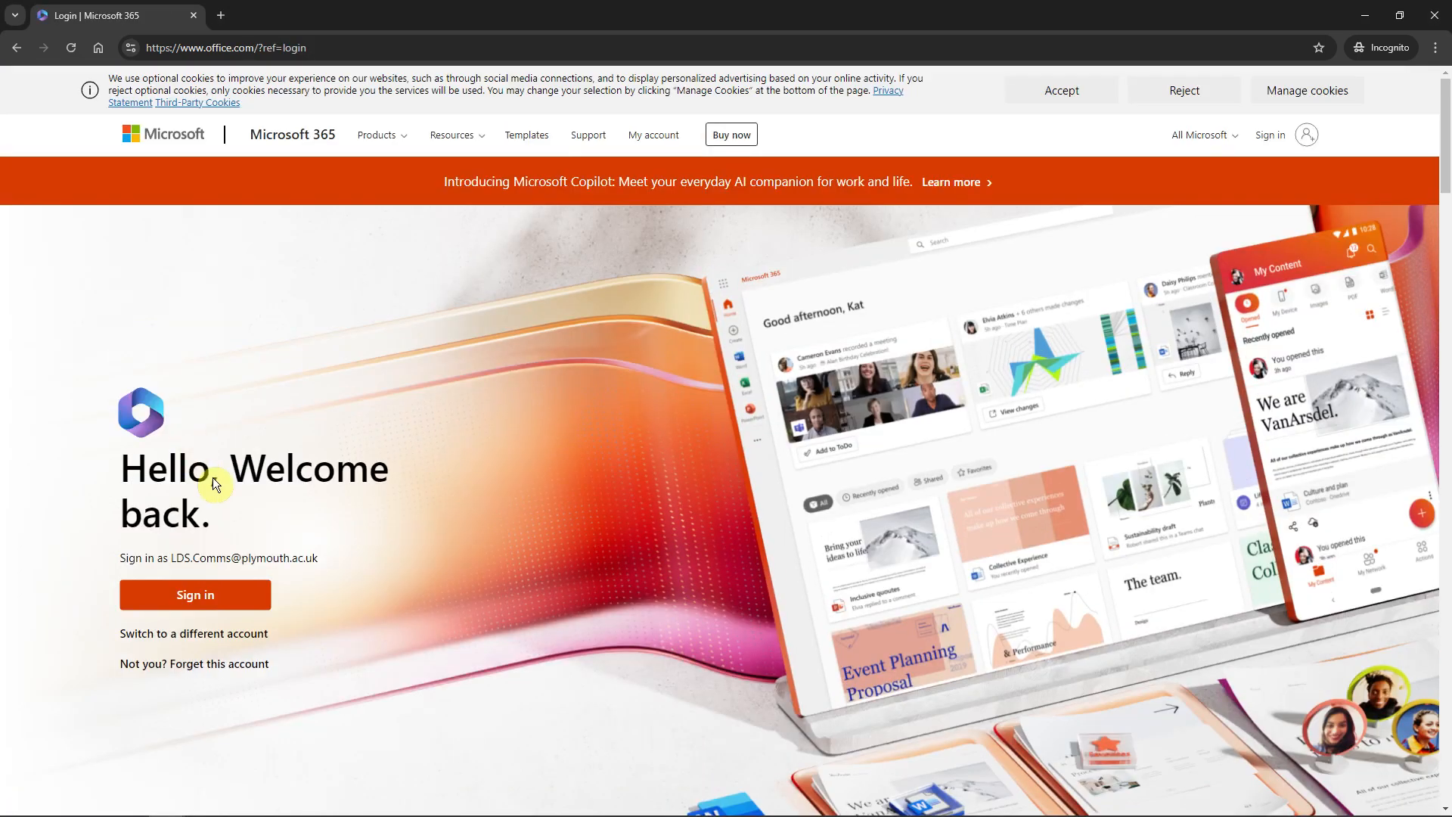
click(210, 596)
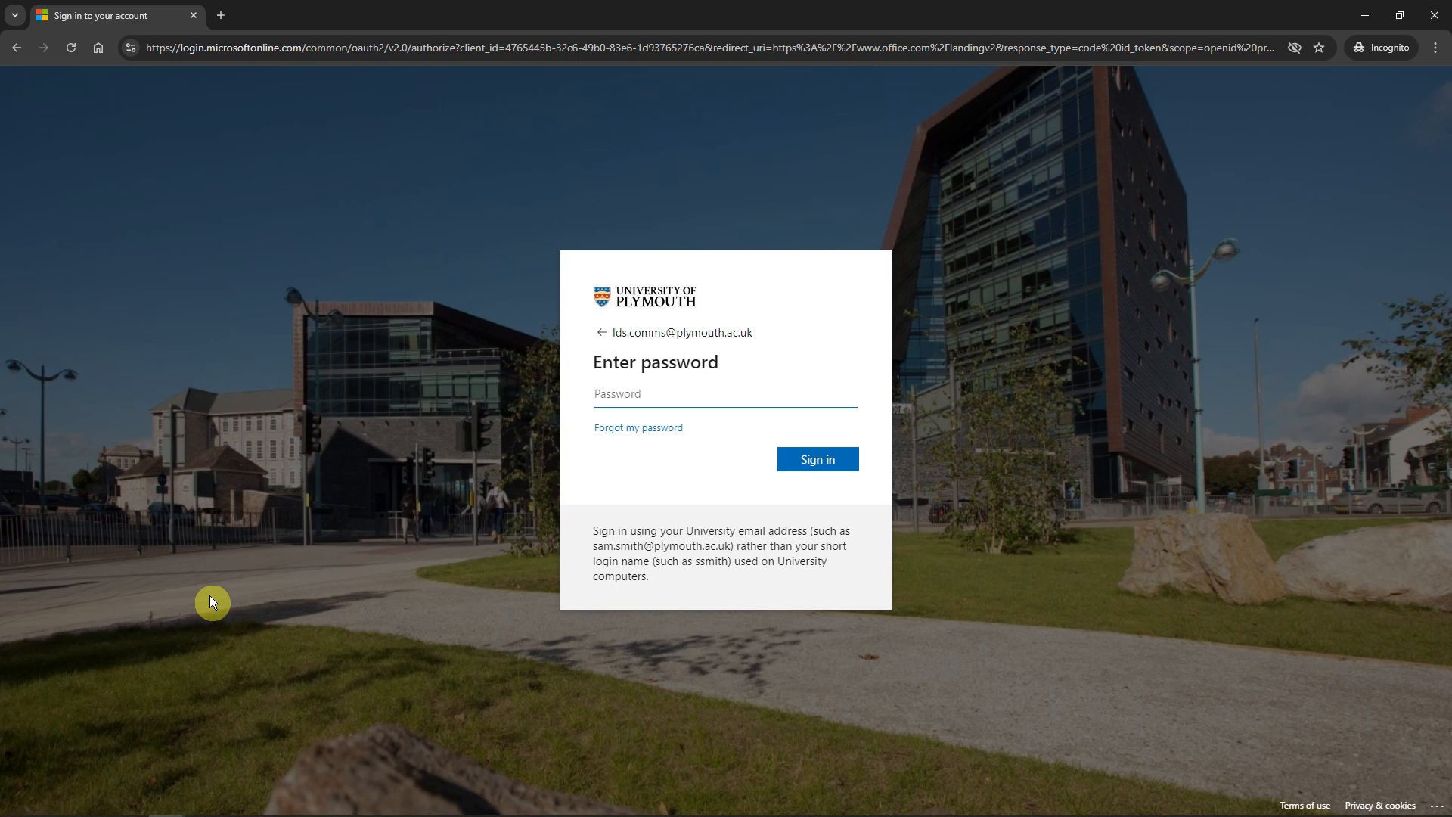
key(ctrl+v)
key(Return)
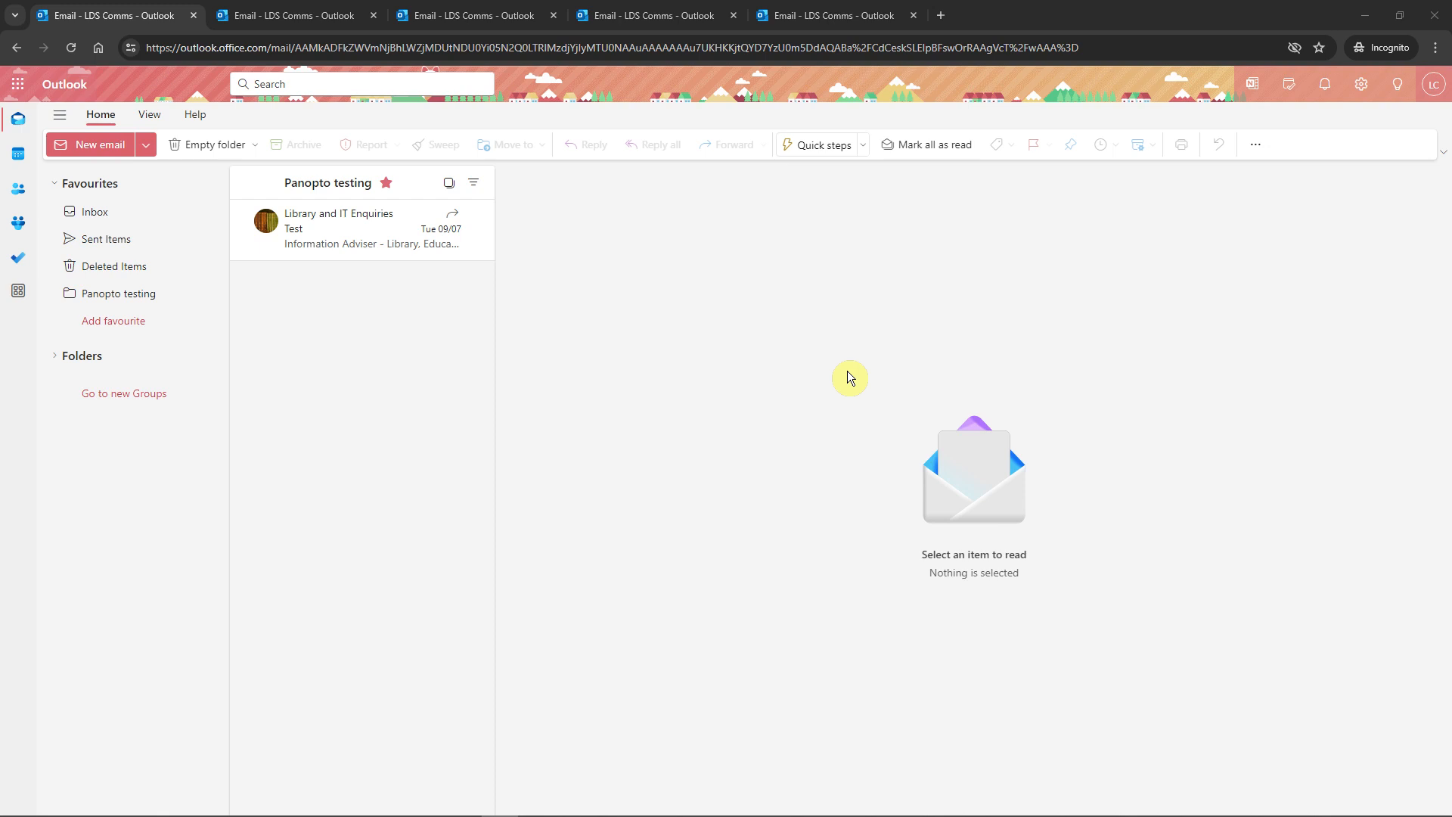
Start a new email addressed to Library and IT Enquiries in both To and Cc
click(110, 149)
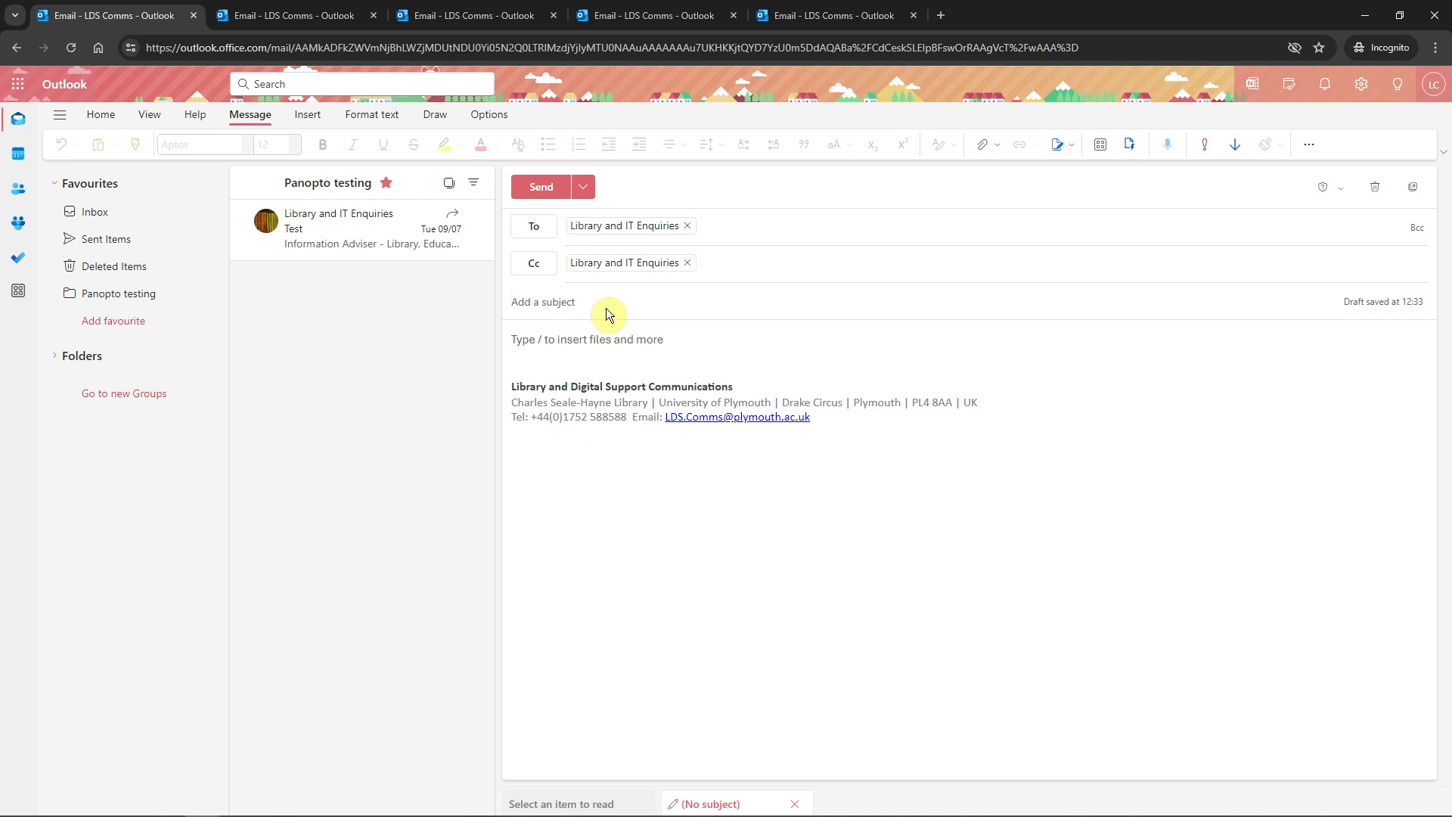
Send the email with subject 'Test' and body 'Please test as discussed'
text(Test)
click(661, 338)
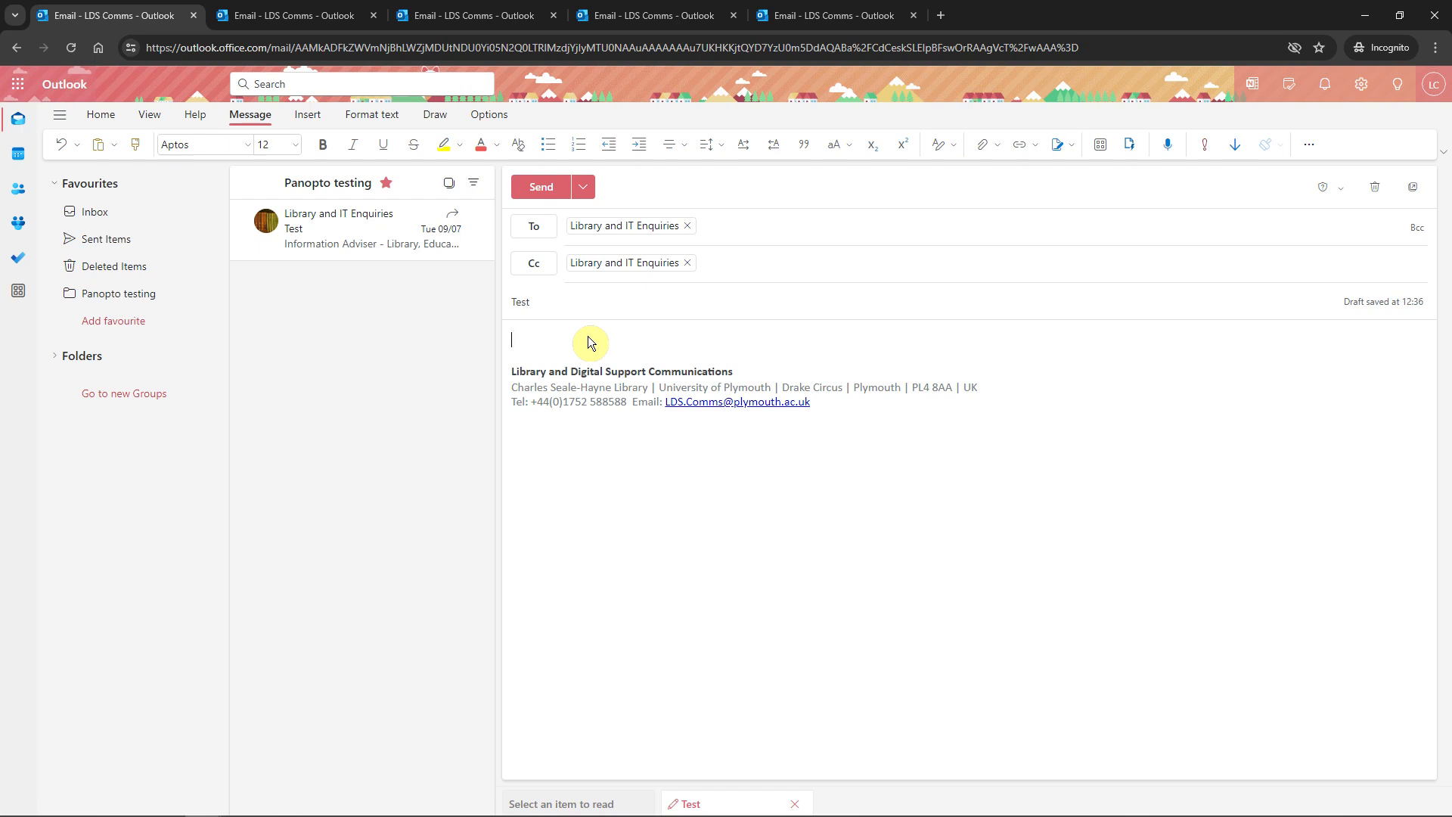
text(Please test as discussed)
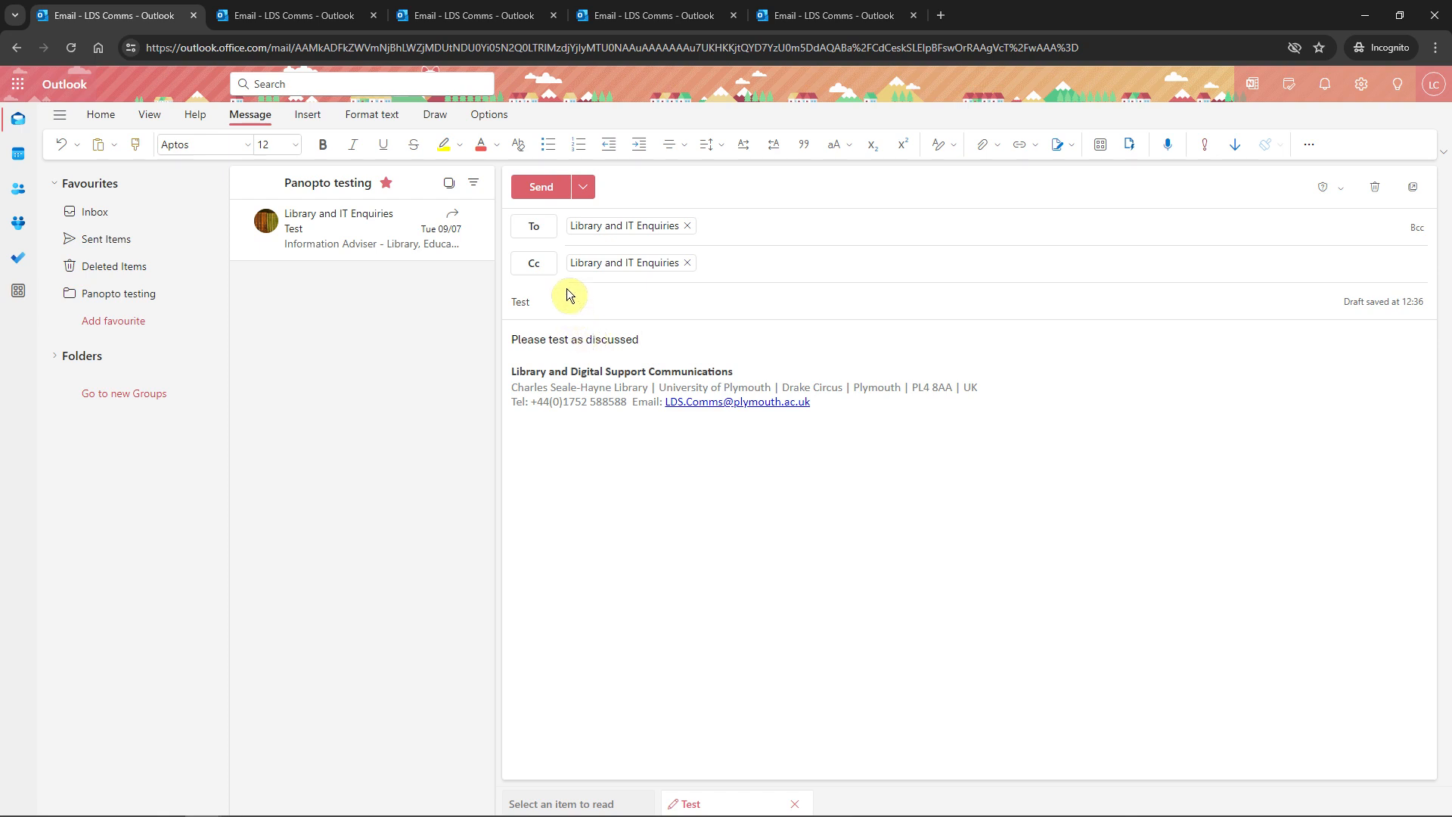
click(541, 189)
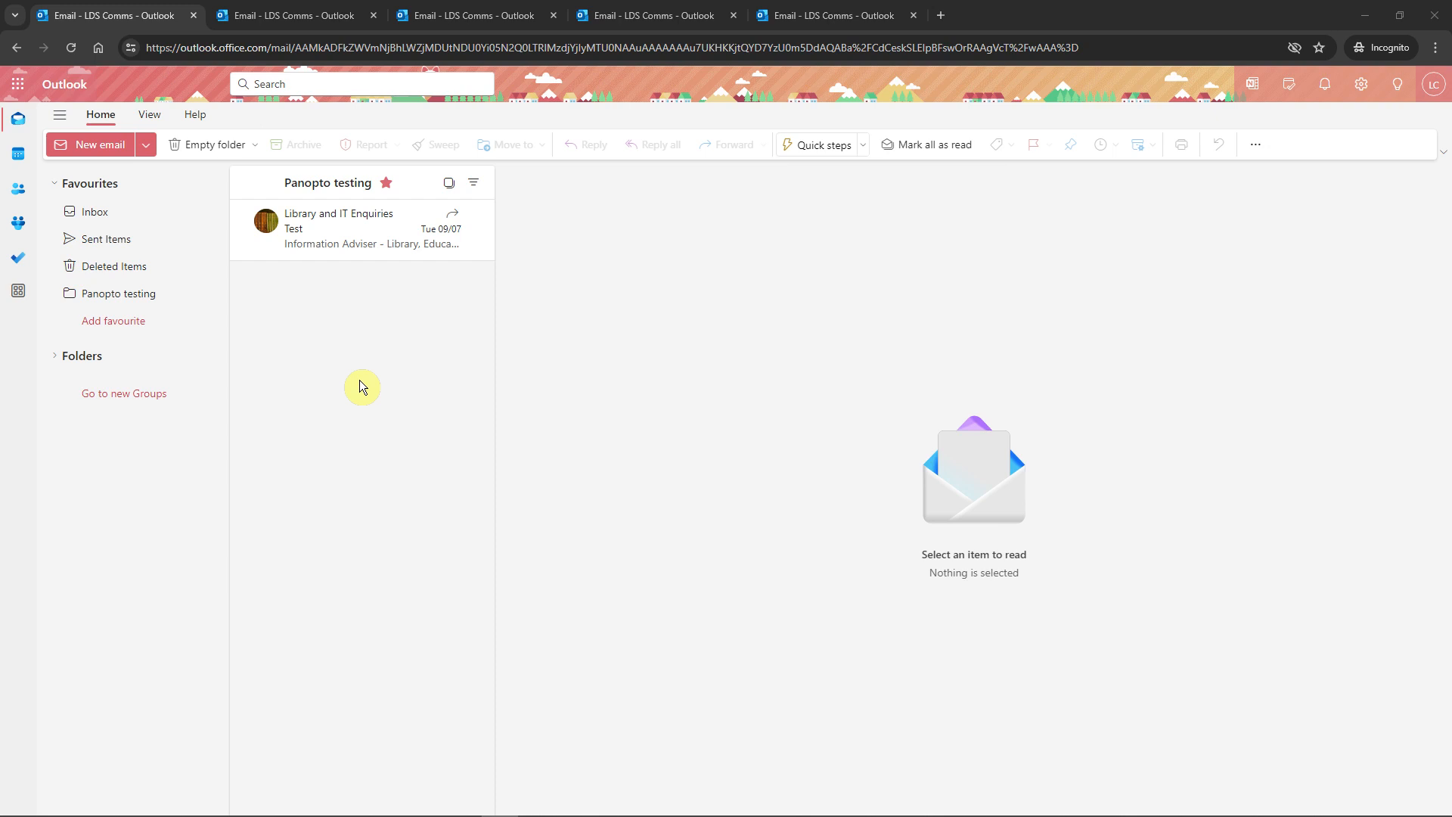
Open a blank new email and show its Attach file options
click(88, 148)
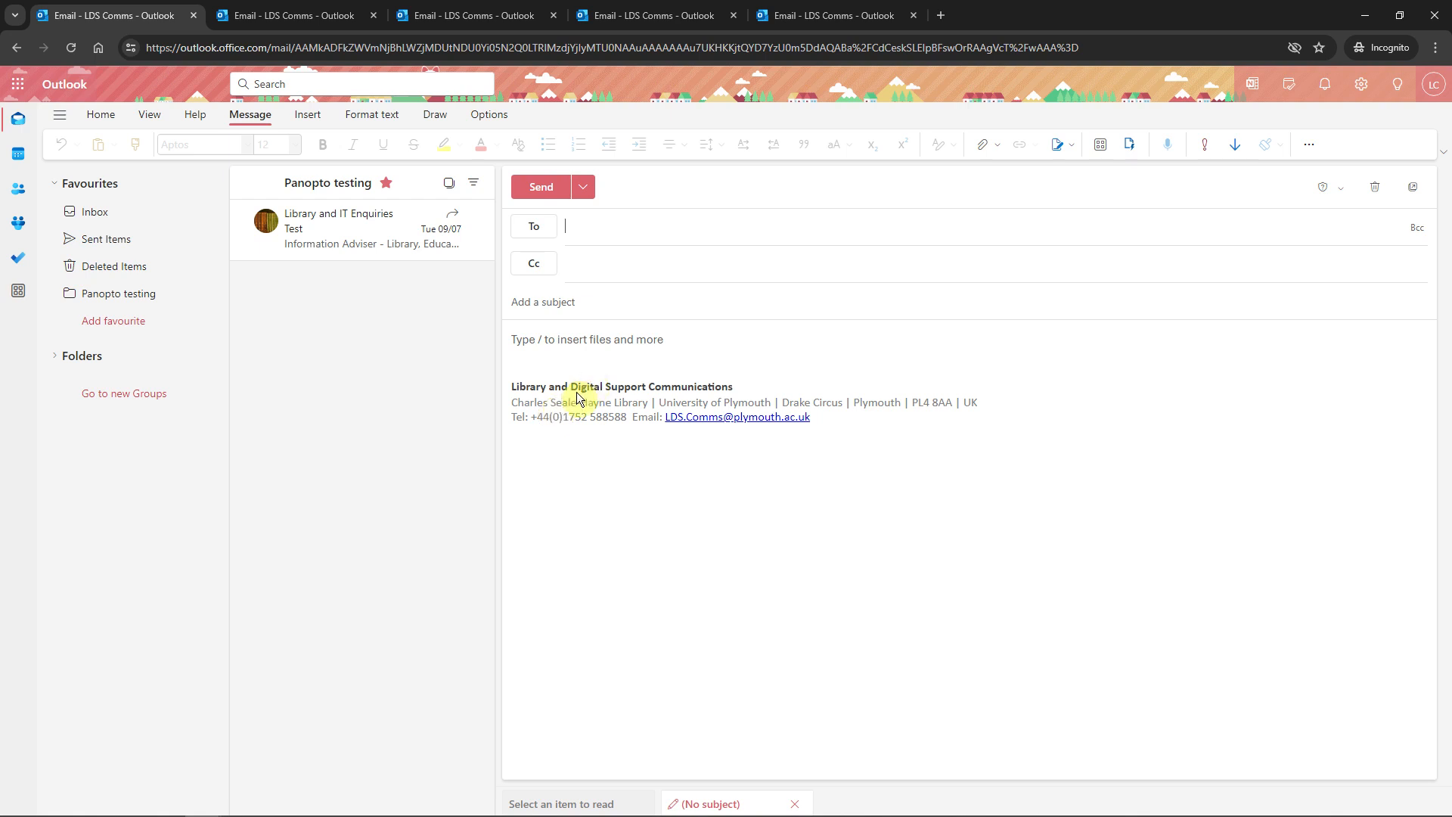
click(982, 144)
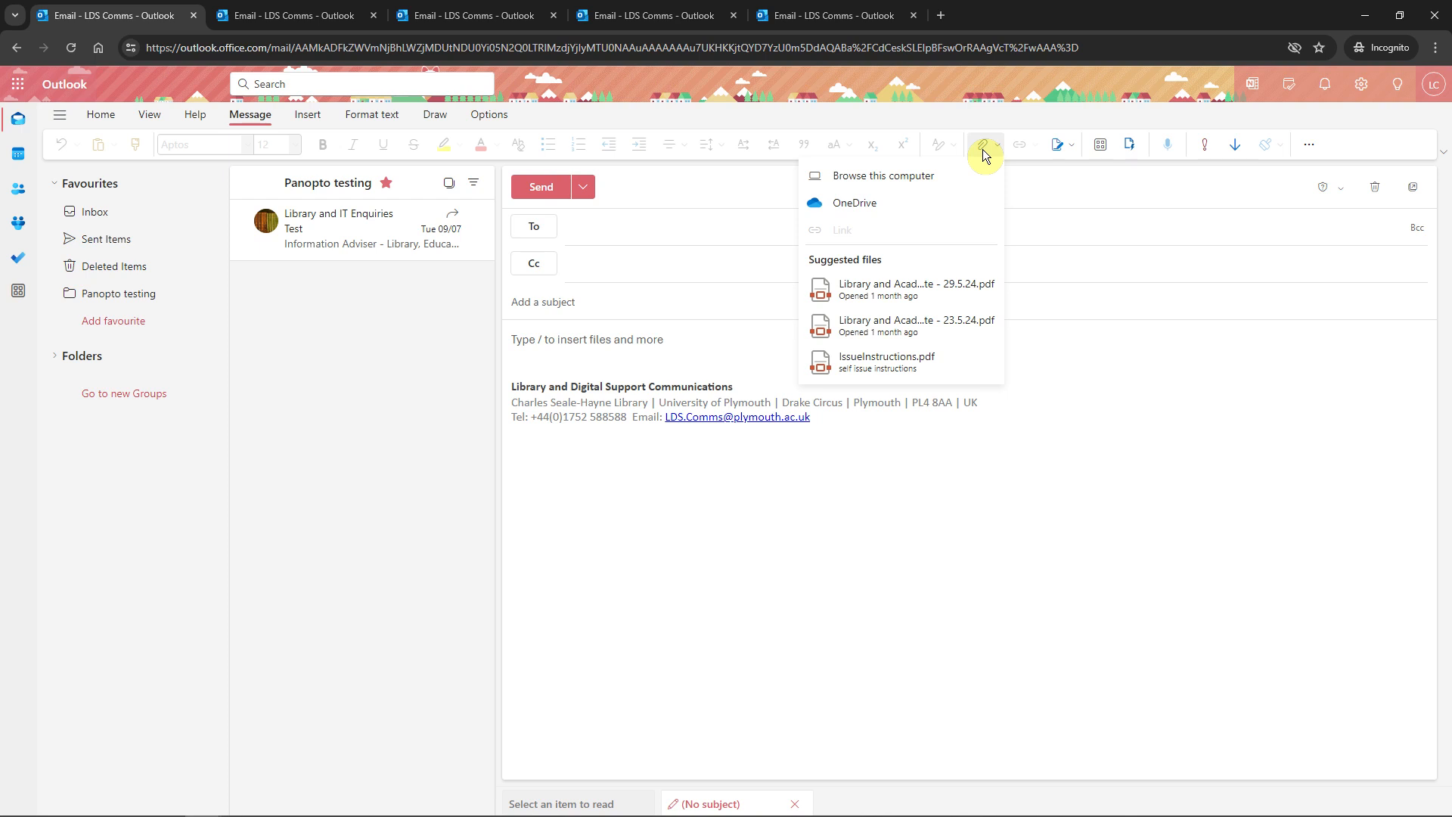
Attach Test rota 2024.xlsx from the Downloads folder using Browse this computer
click(943, 178)
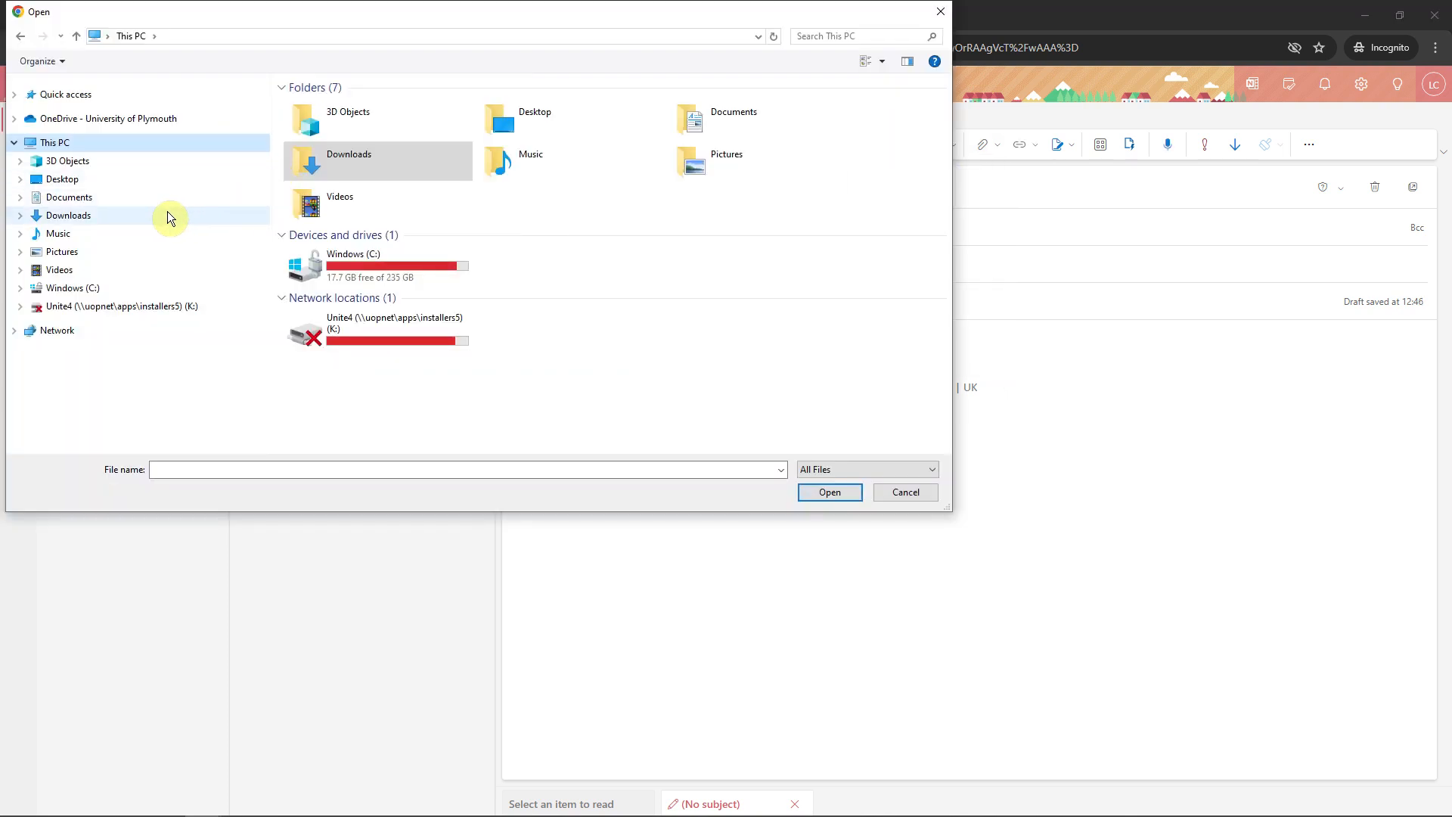
click(168, 217)
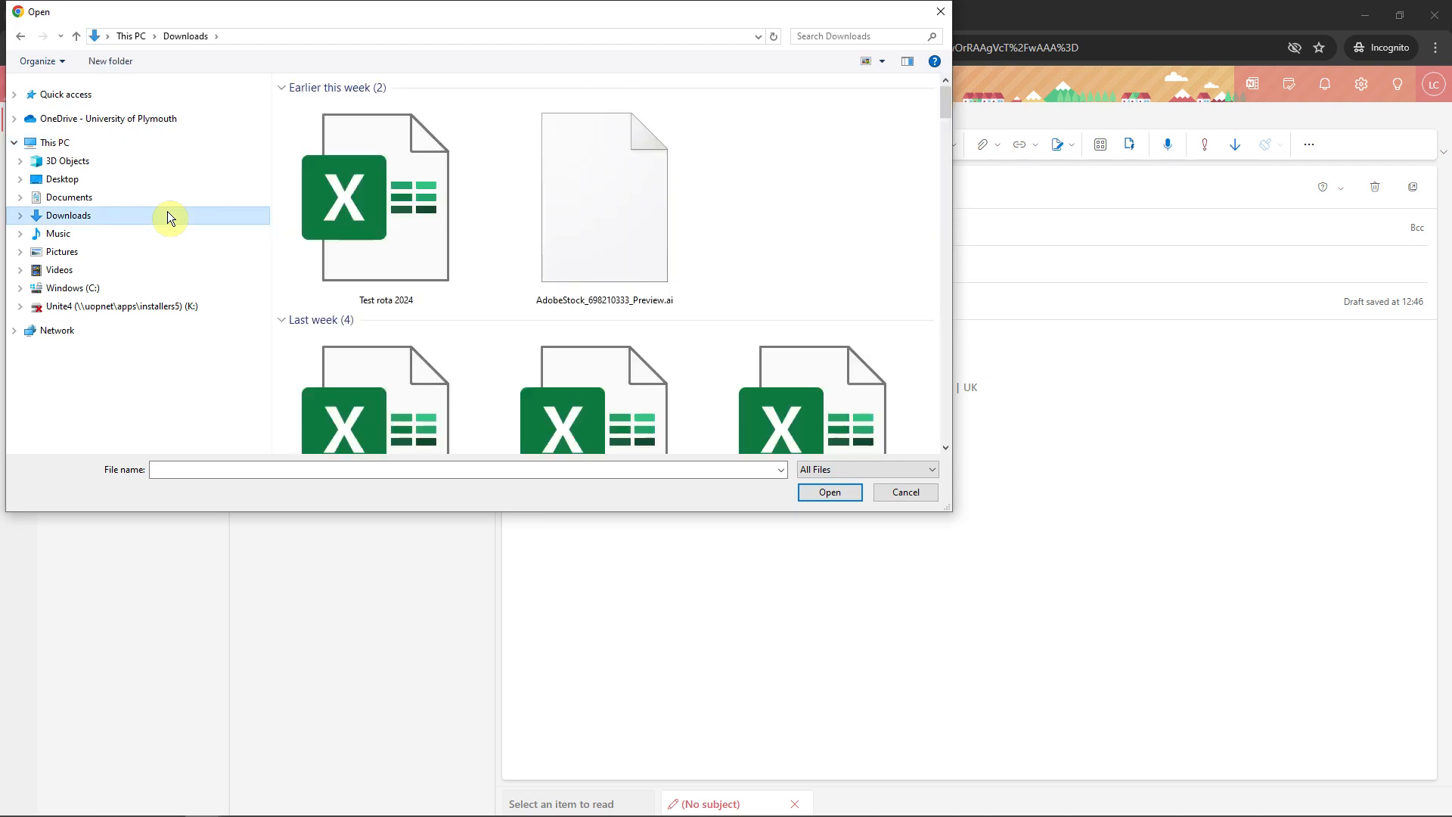
click(370, 227)
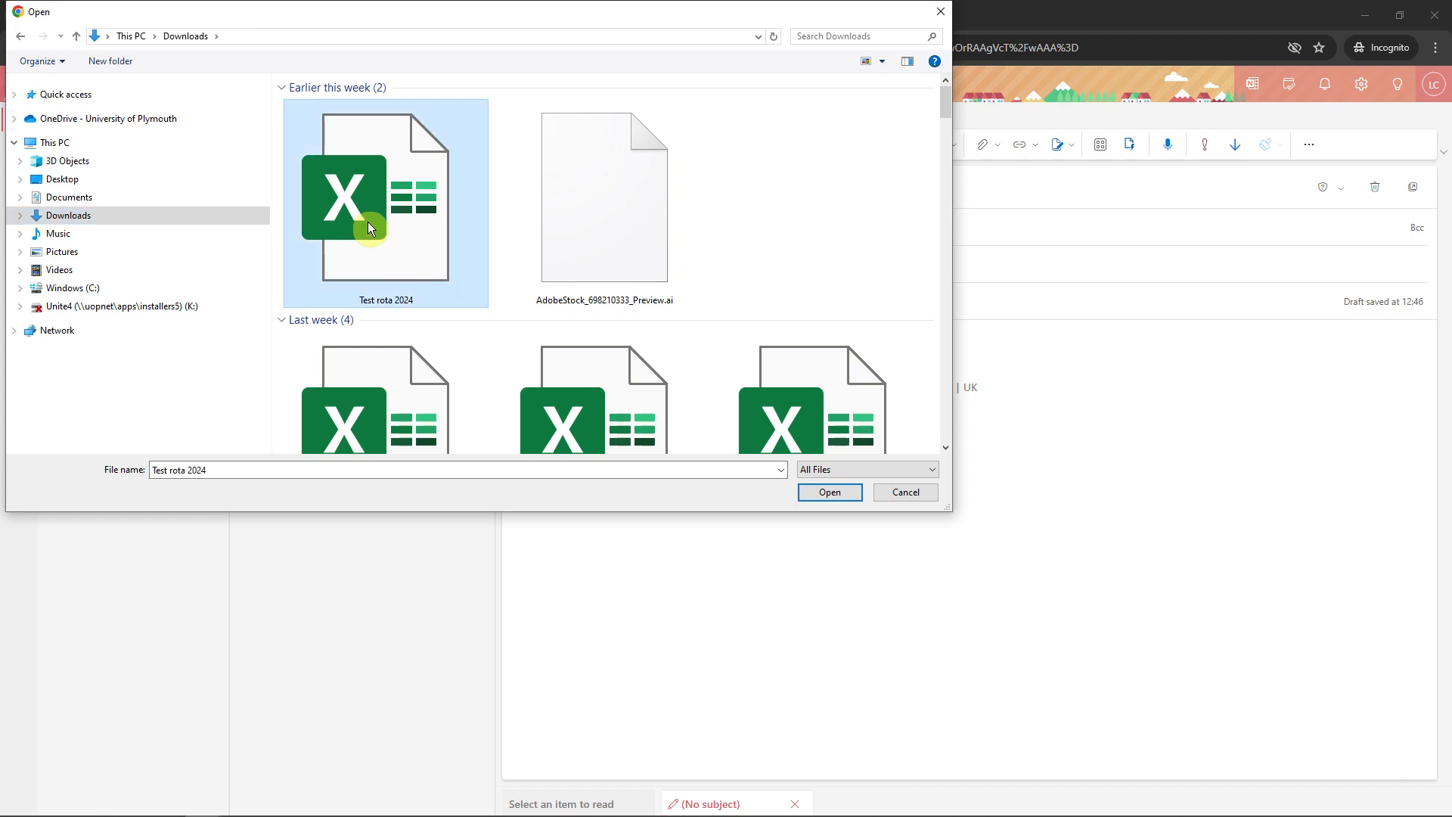
click(836, 500)
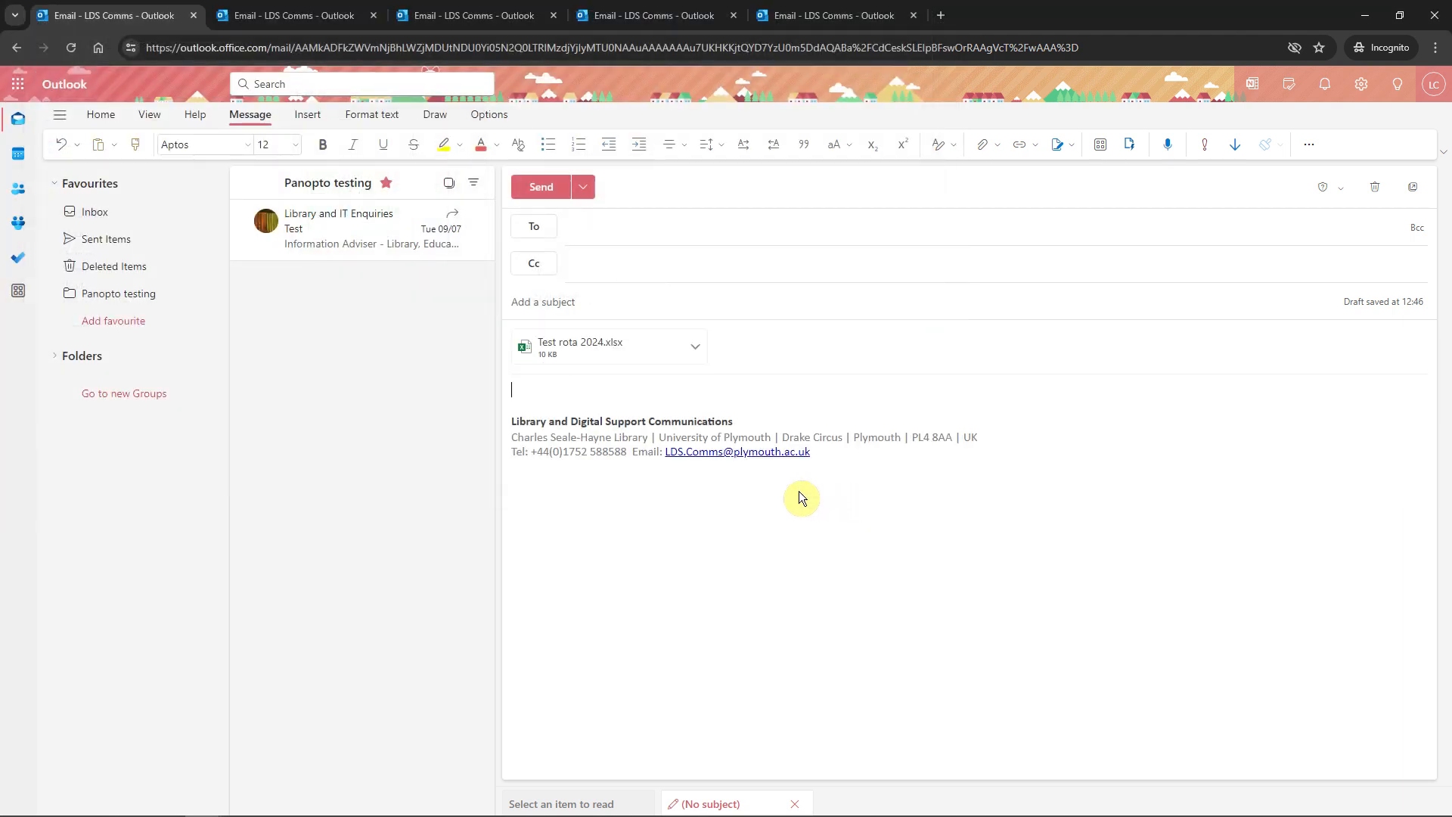
Send the 'Rota' email with the spreadsheet attached and the note 'Please check'
click(695, 351)
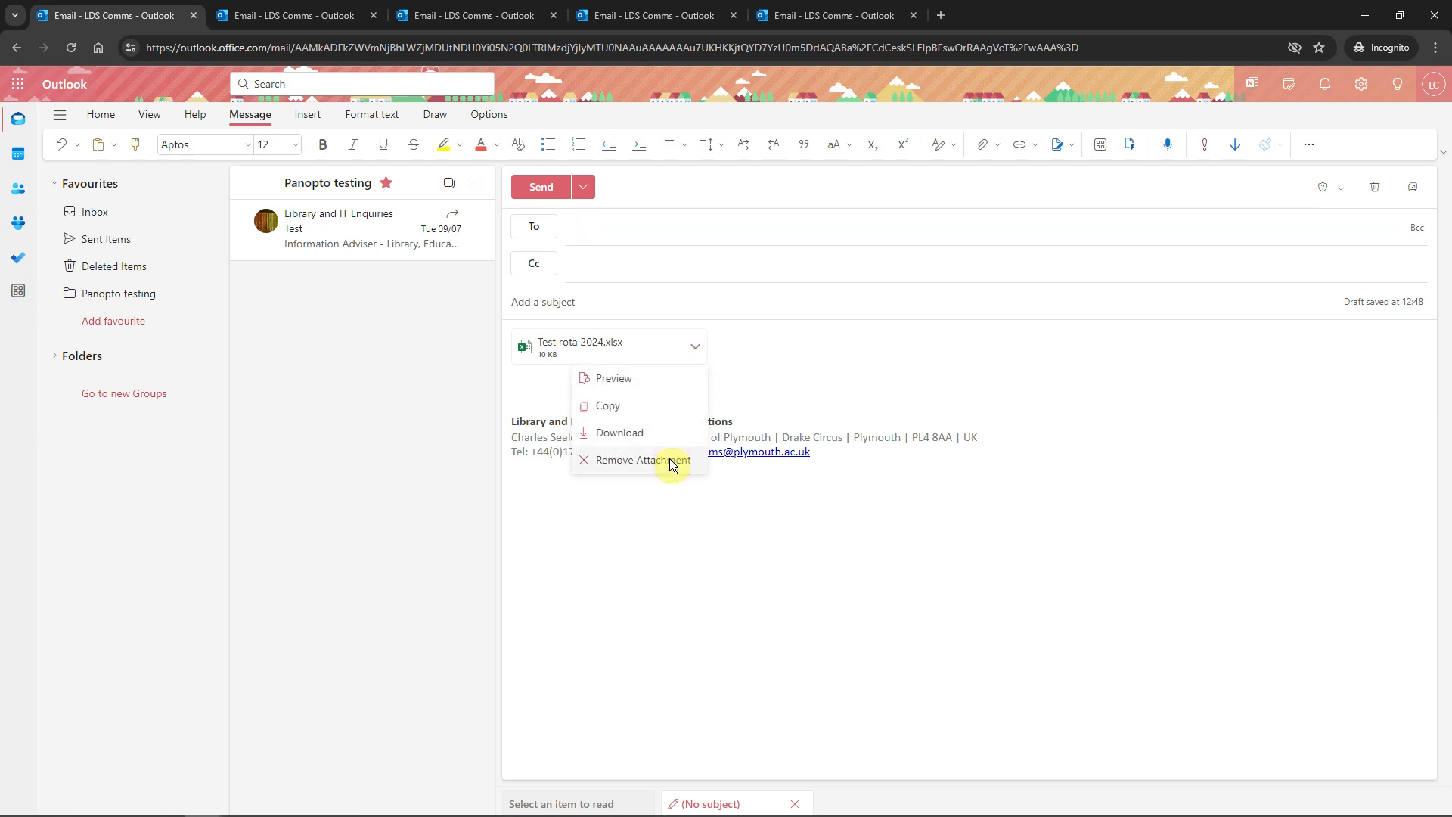
click(671, 462)
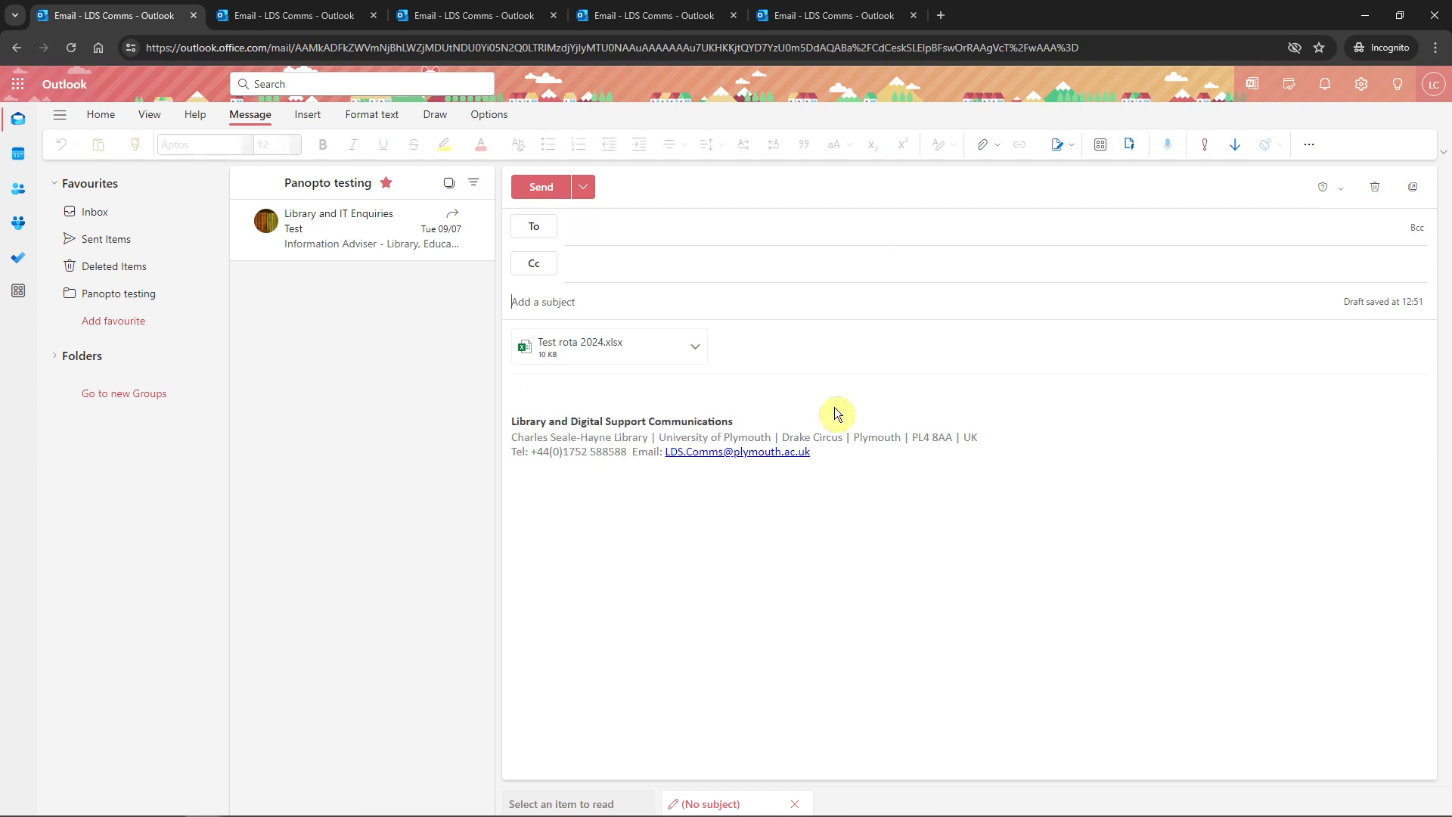
click(611, 387)
text(Ple)
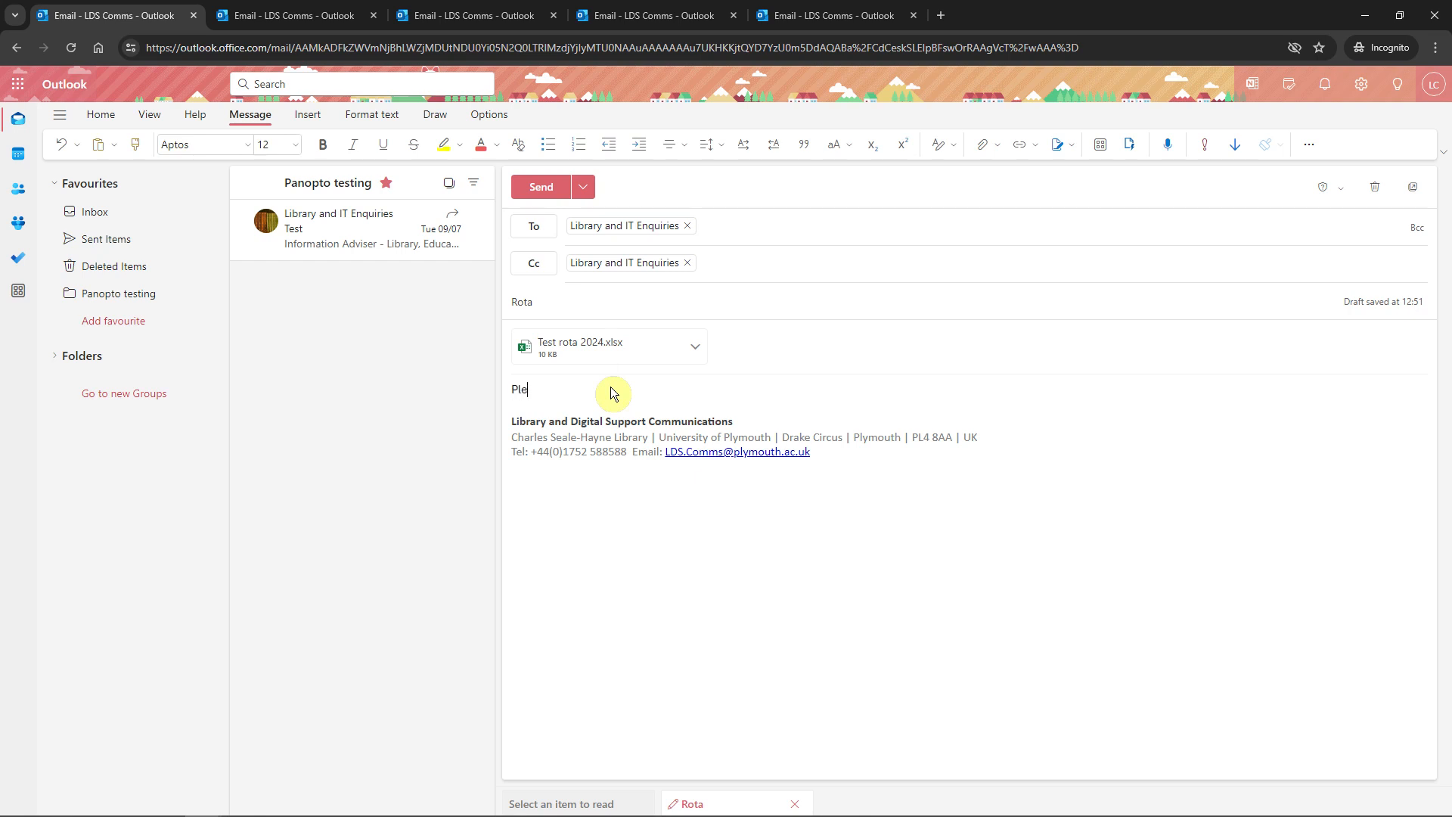
text(ase check)
click(526, 186)
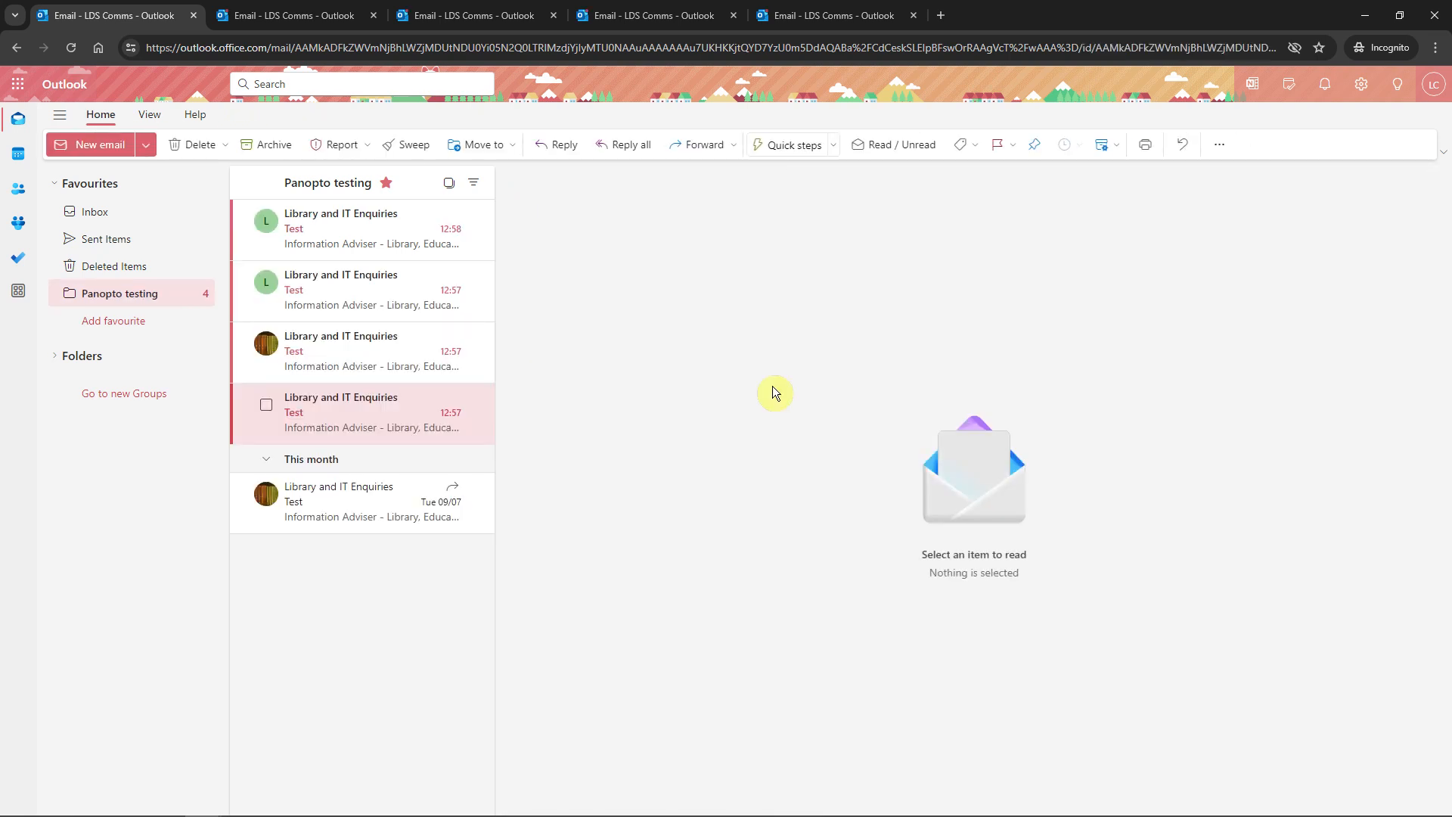
Open the 12:57 Test email from Library and IT Enquiries in the reading pane
right_click(399, 425)
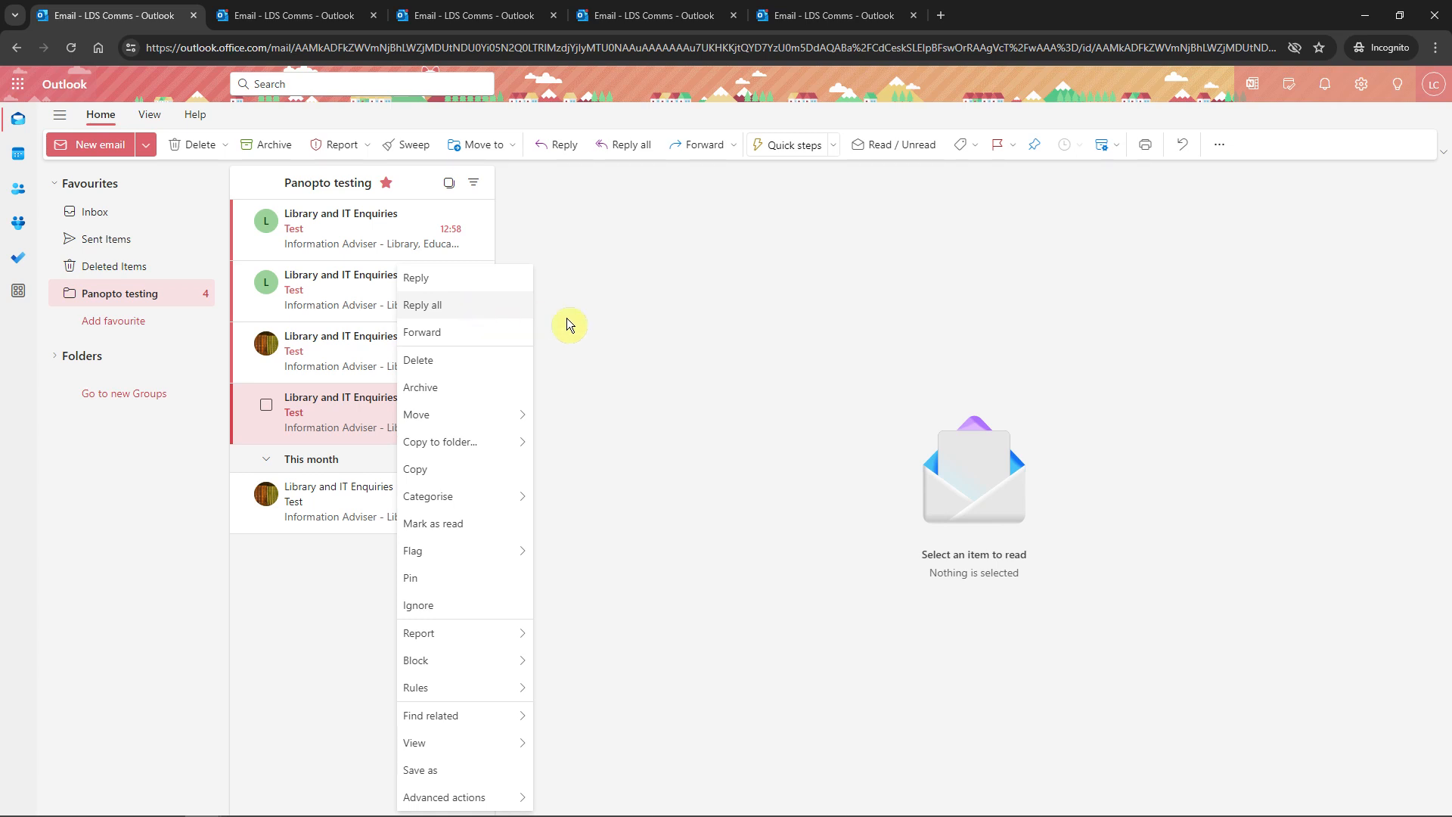
click(696, 340)
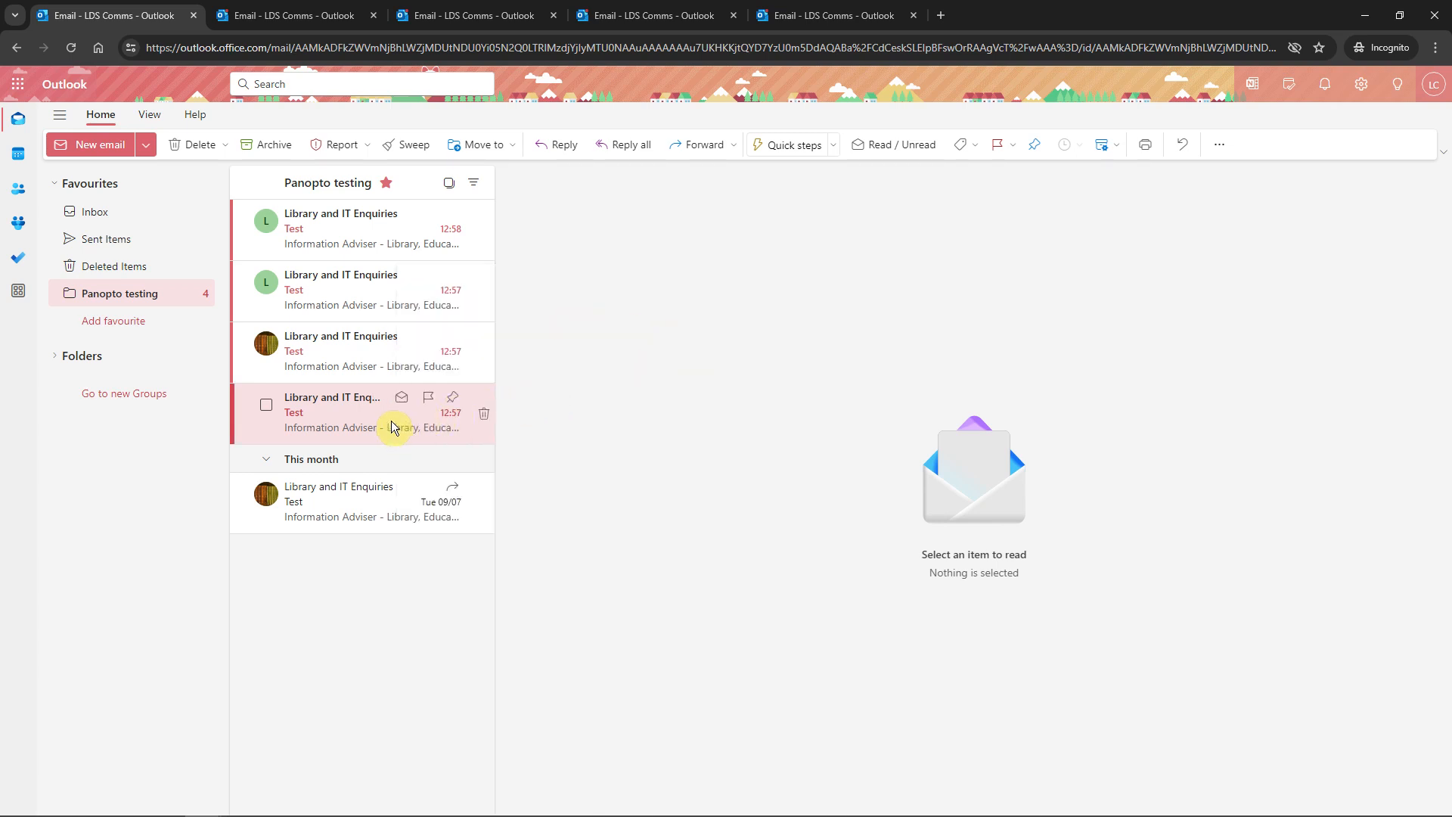
click(391, 420)
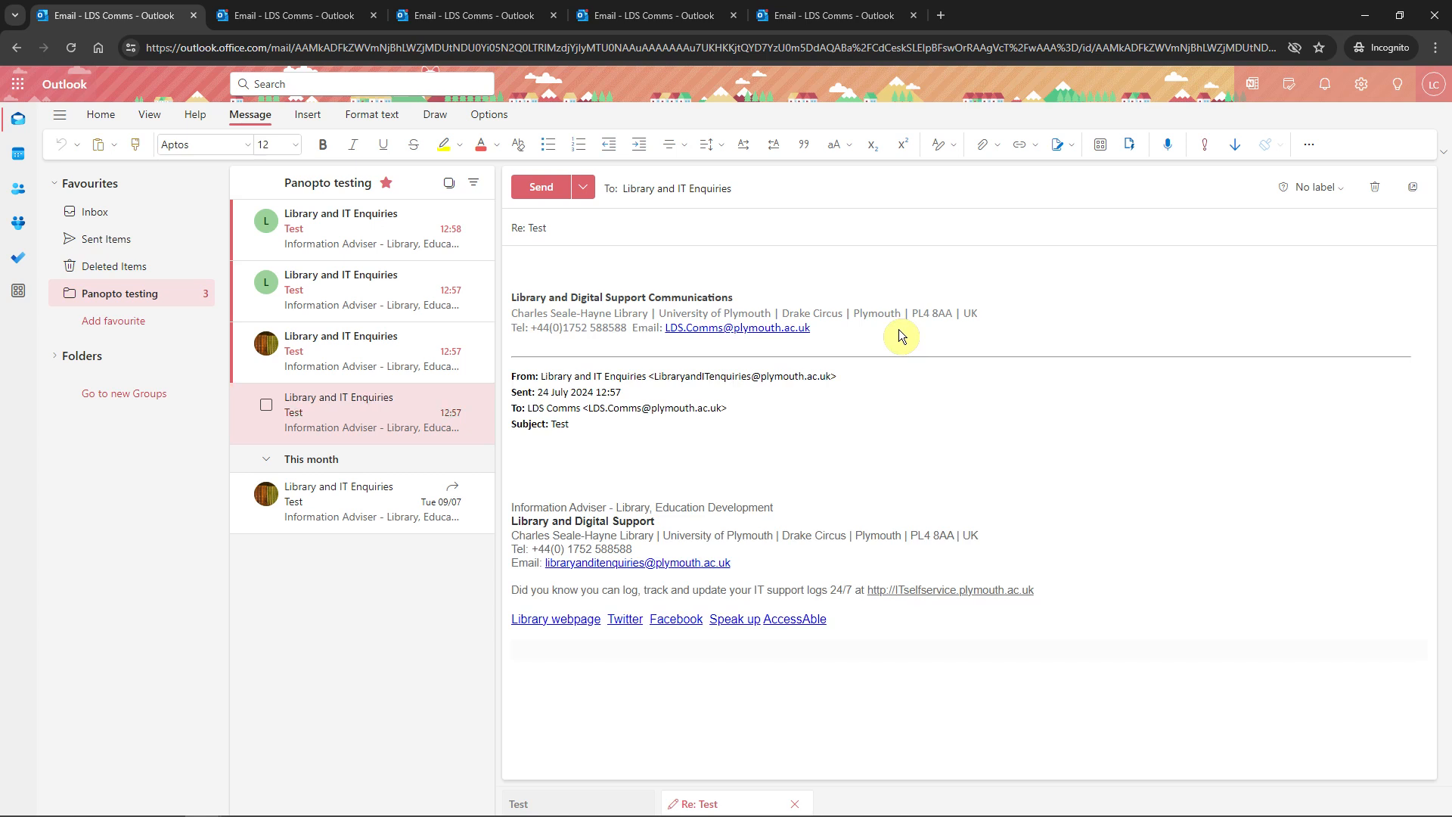
Reply 'Thanks' to the 12:57 Test email, then delete it from Panopto testing
text(Thanks)
click(546, 189)
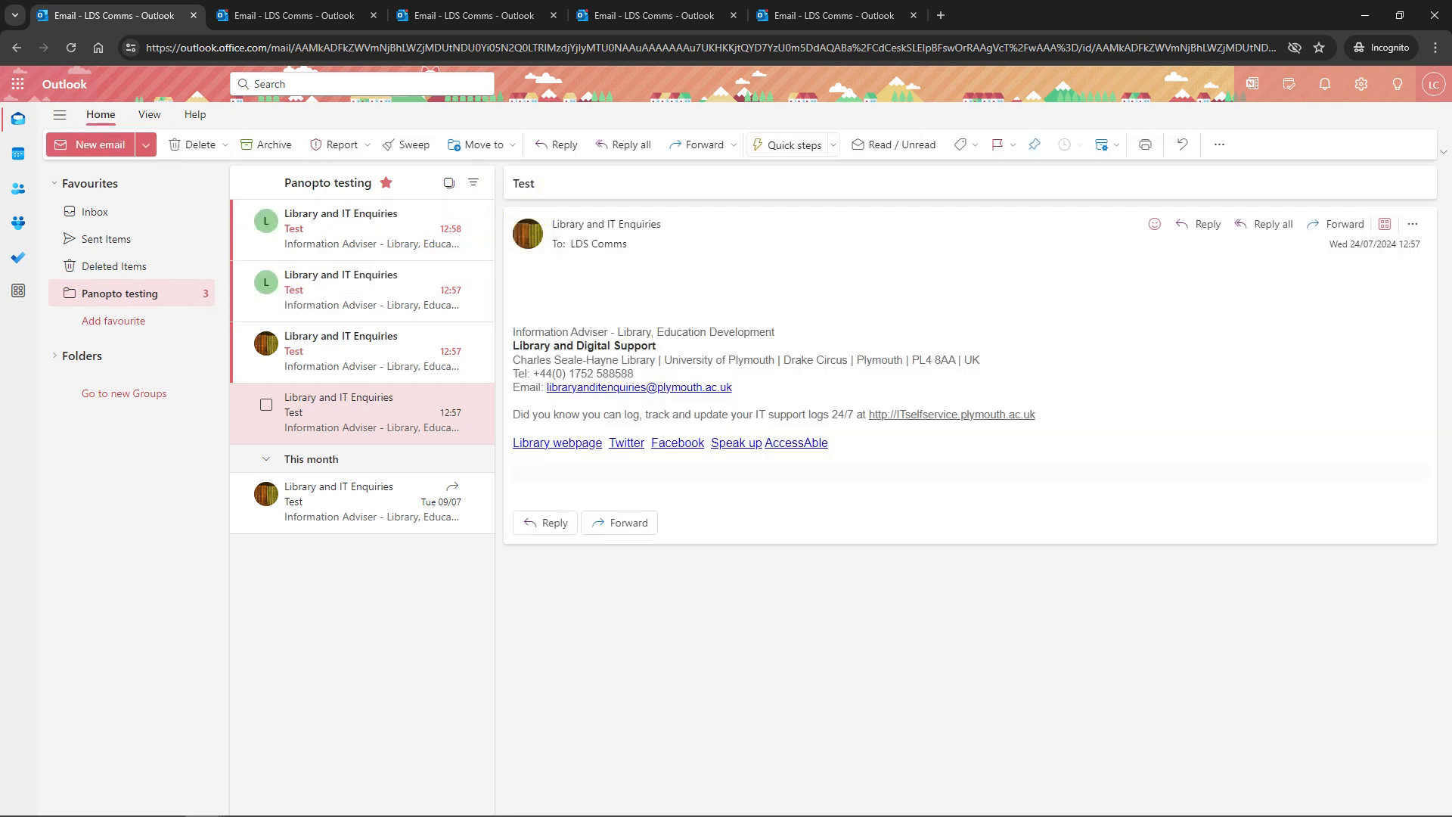
key(Delete)
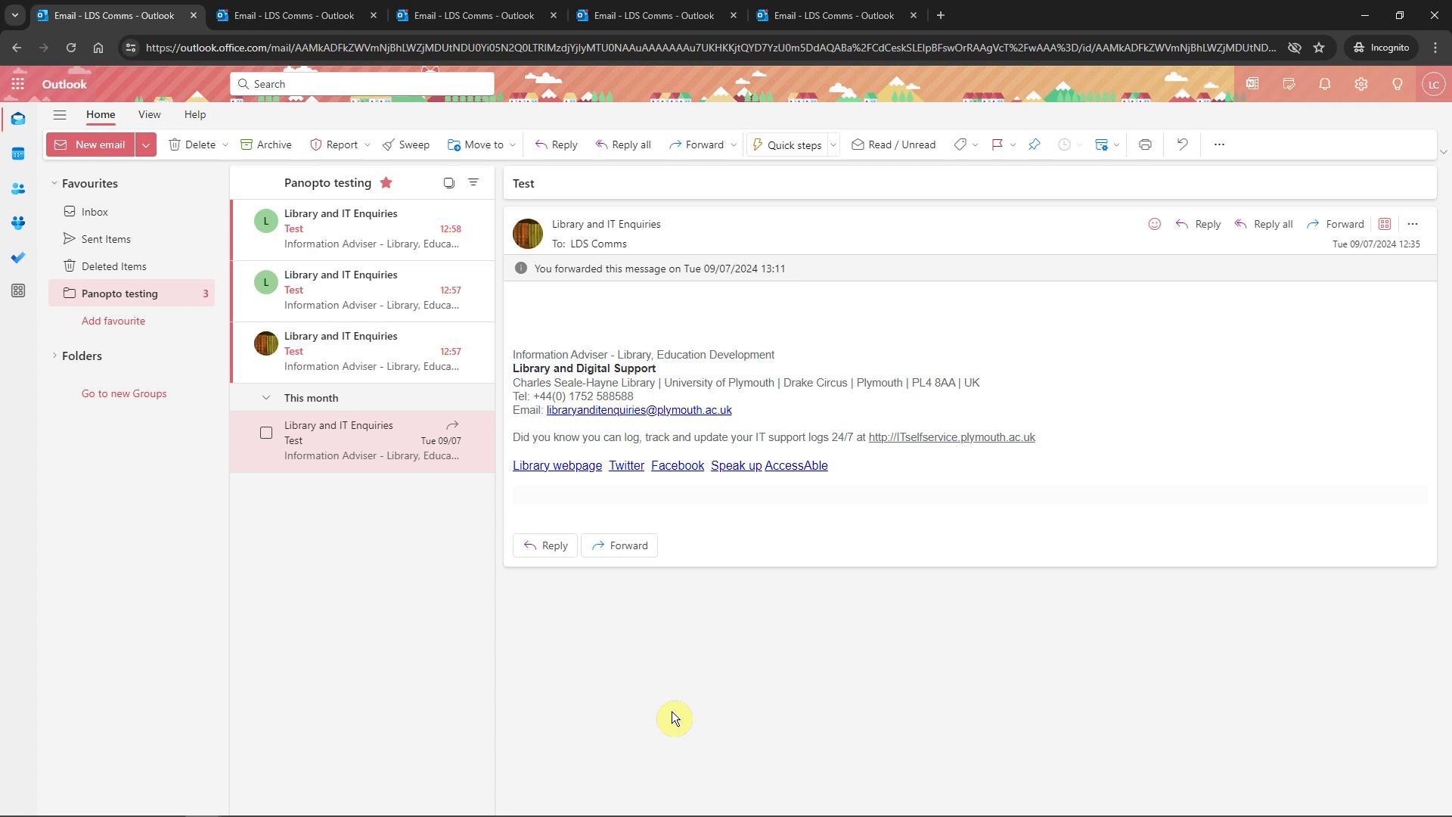
Open the 12:57 Test email for reading
right_click(399, 356)
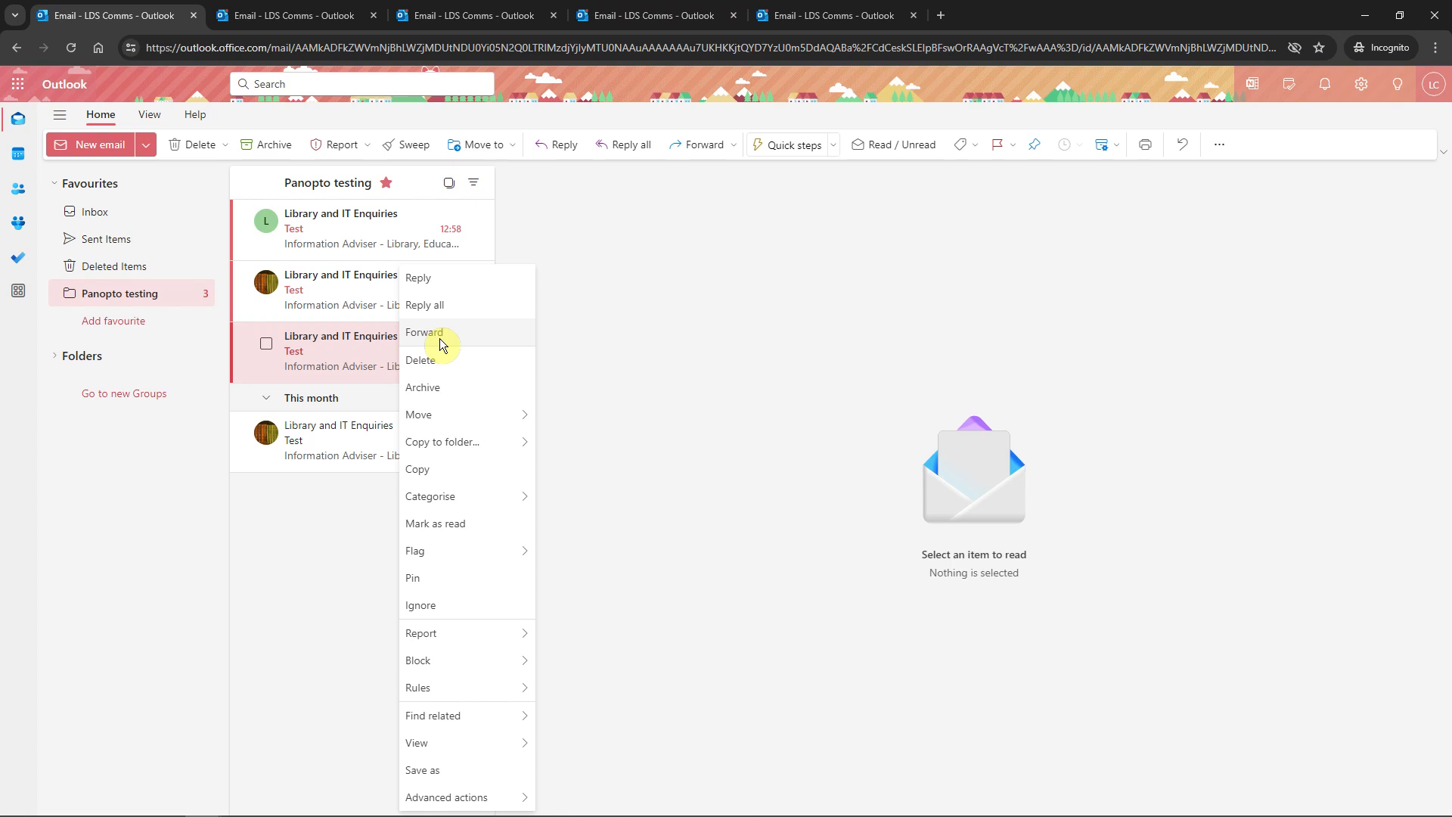
click(667, 529)
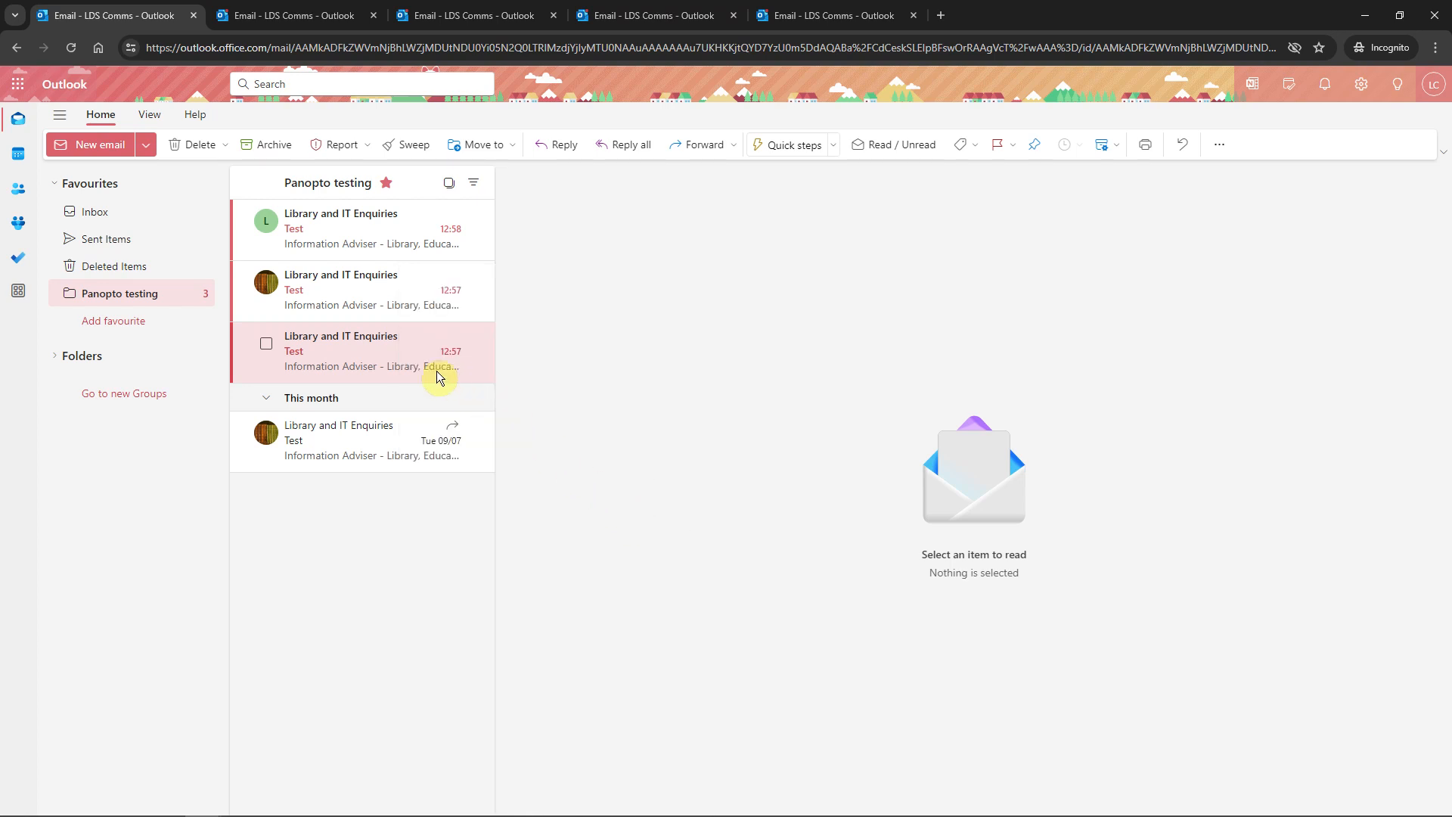
click(396, 360)
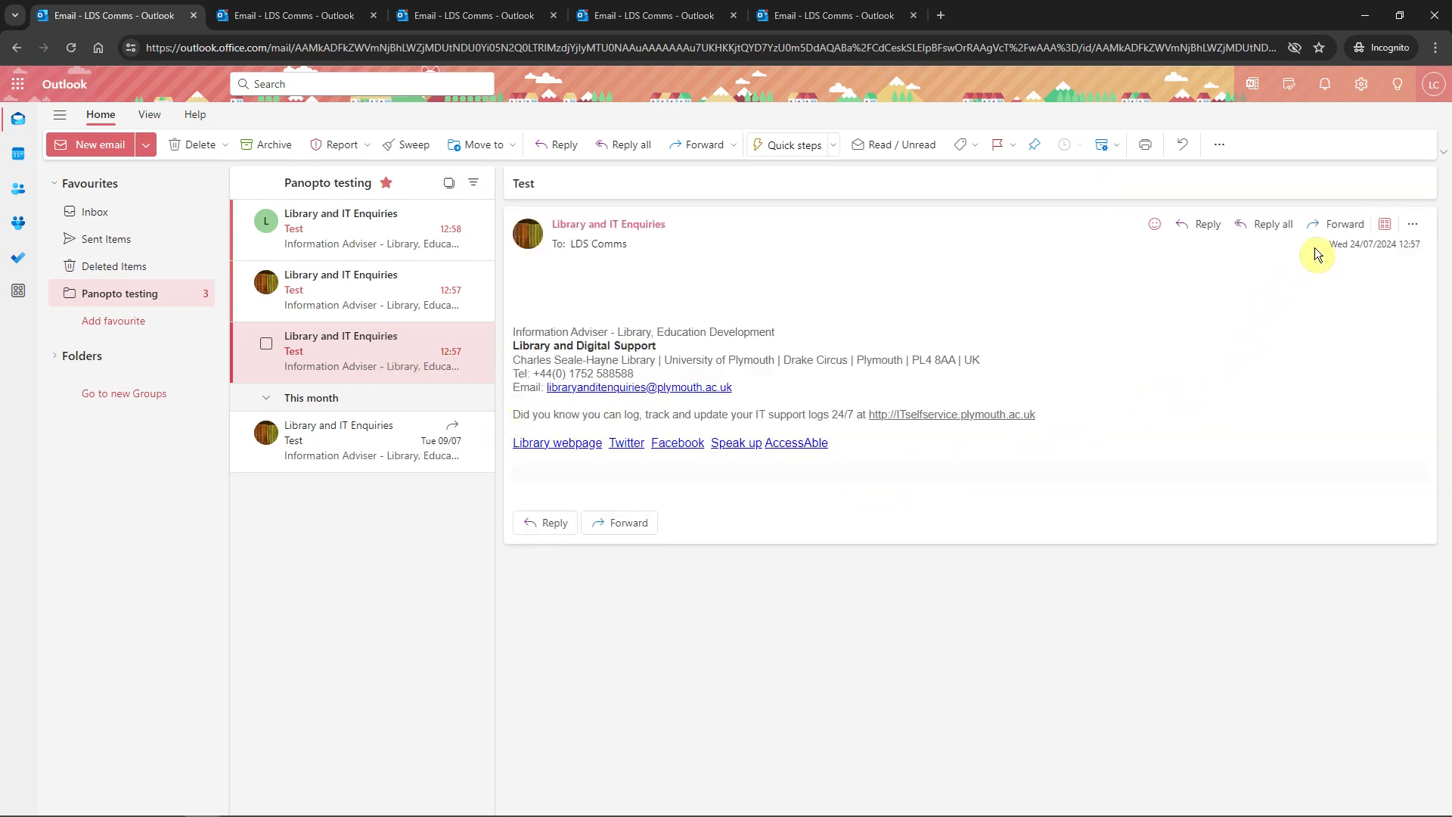
Forward the Test email with the note 'Thanks'
click(1338, 224)
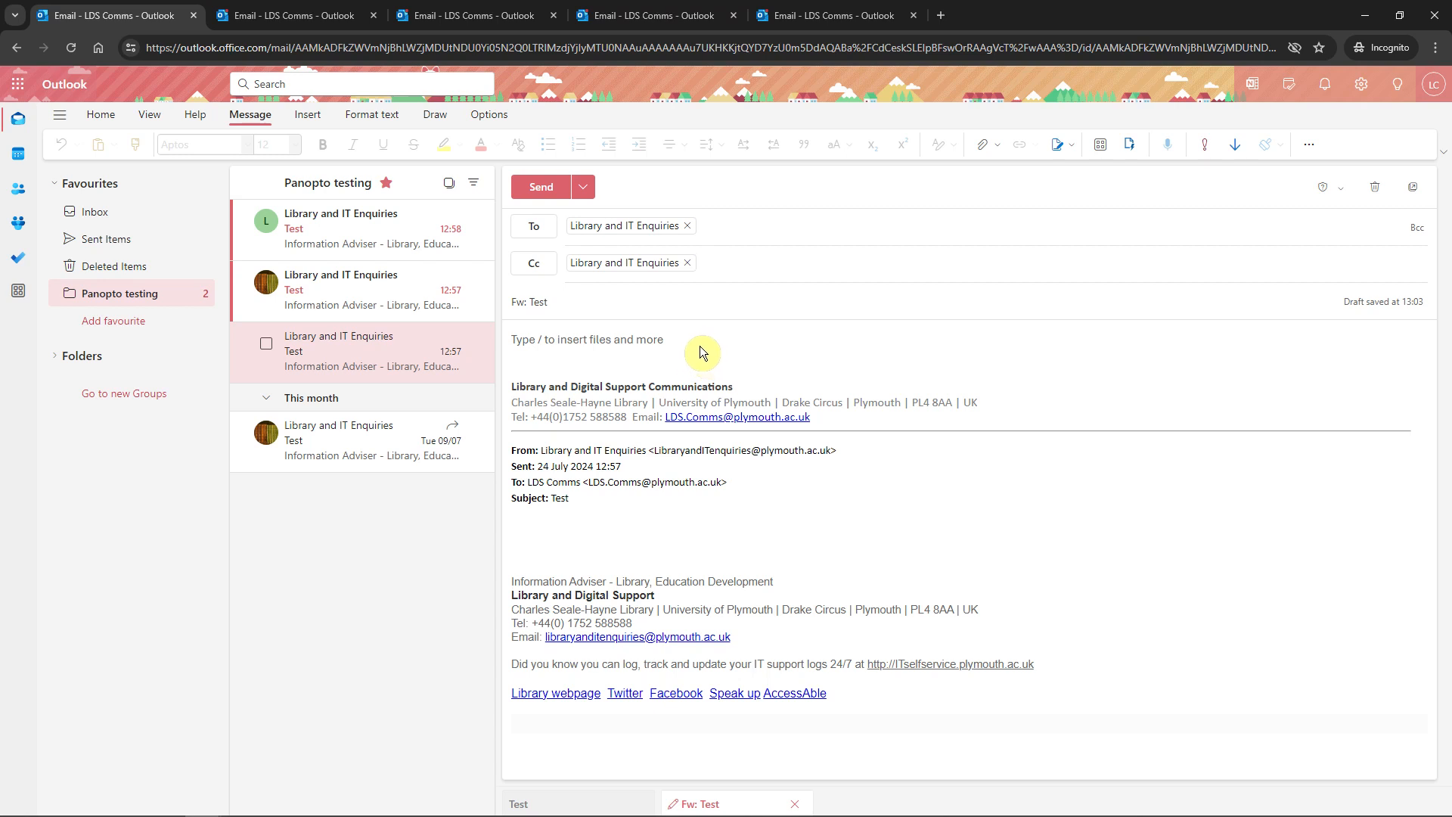
click(701, 350)
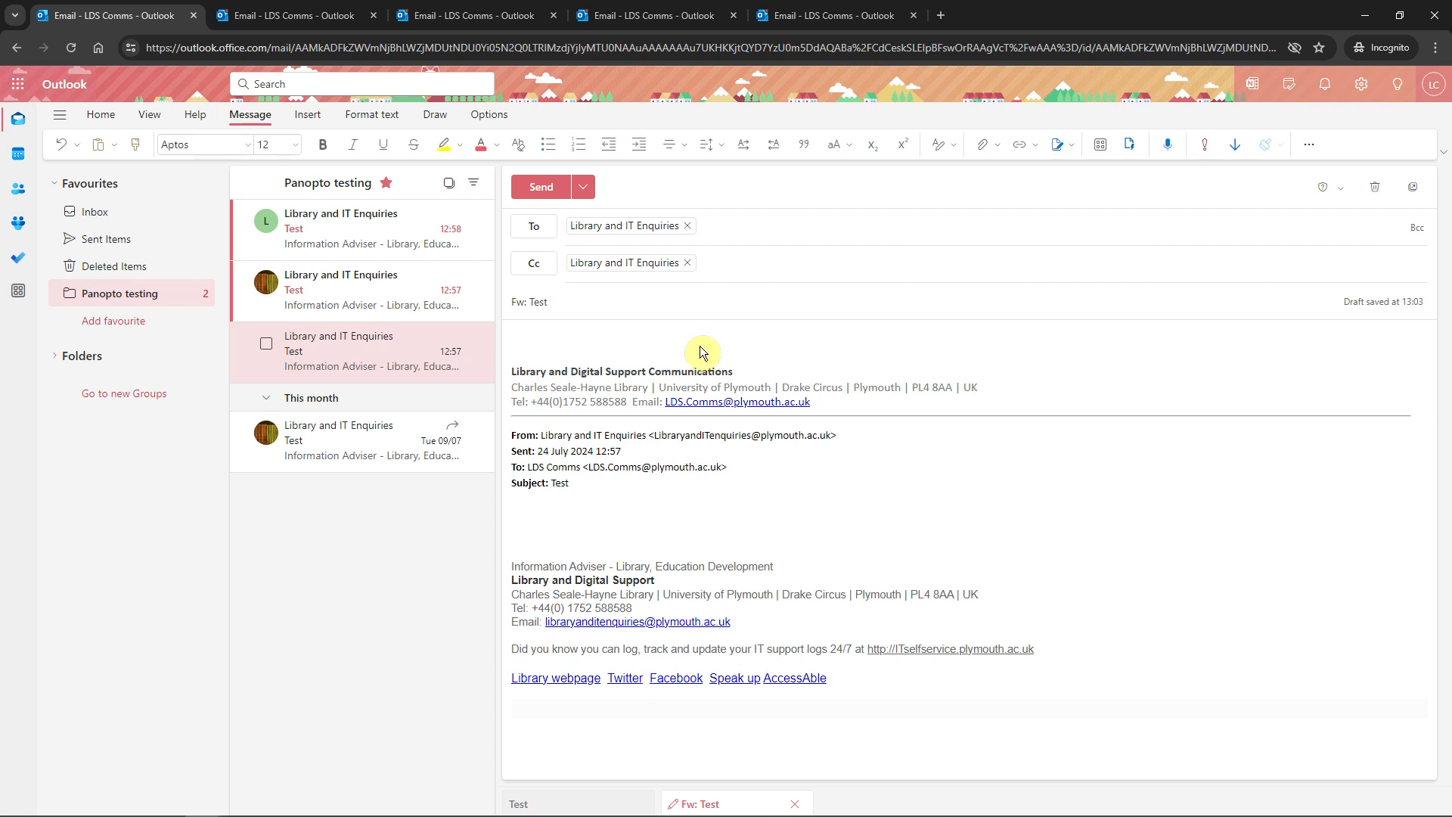
text(Thanks)
click(554, 192)
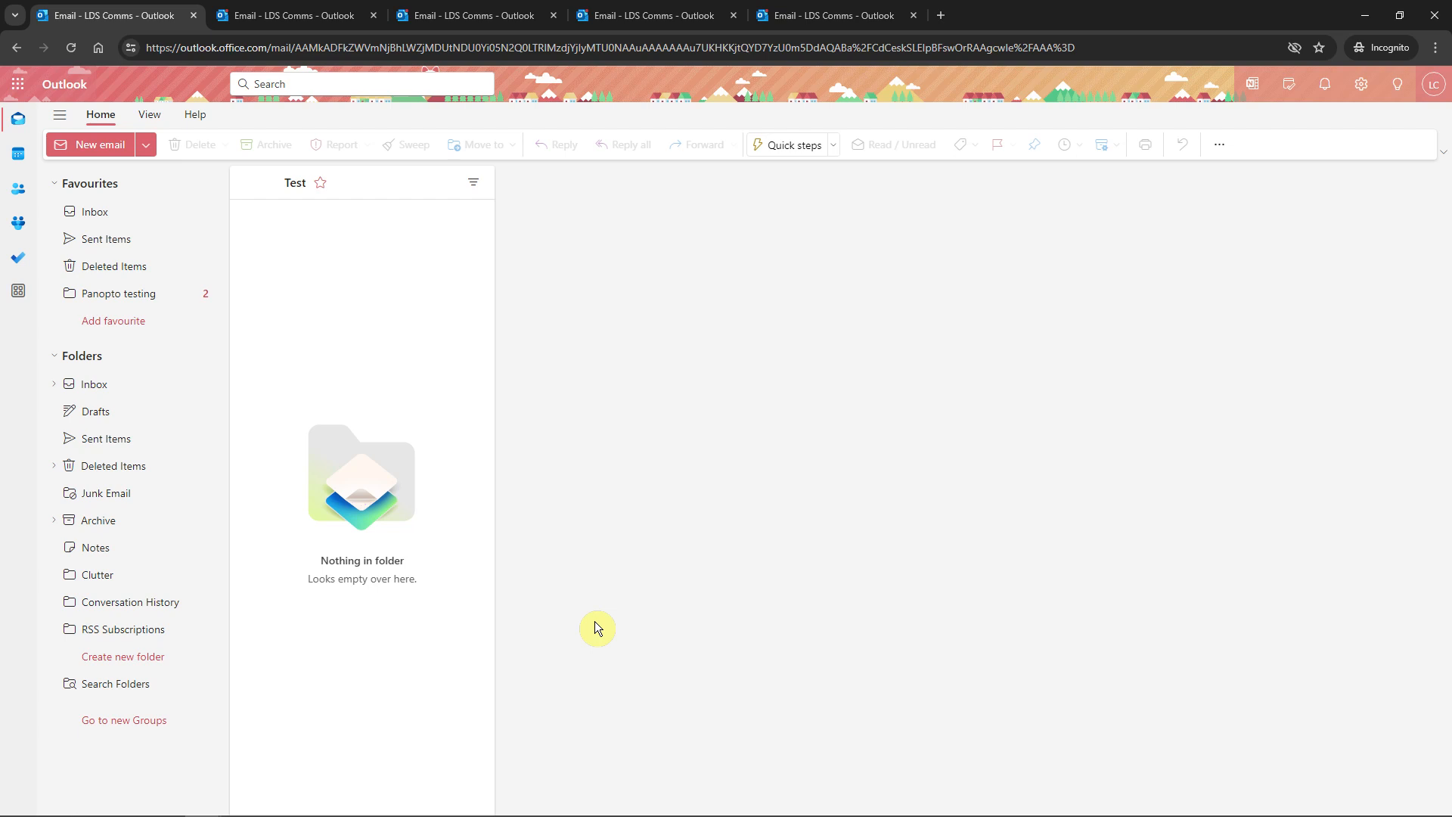
Add a new, empty mail folder named TEST to the folder list
right_click(133, 357)
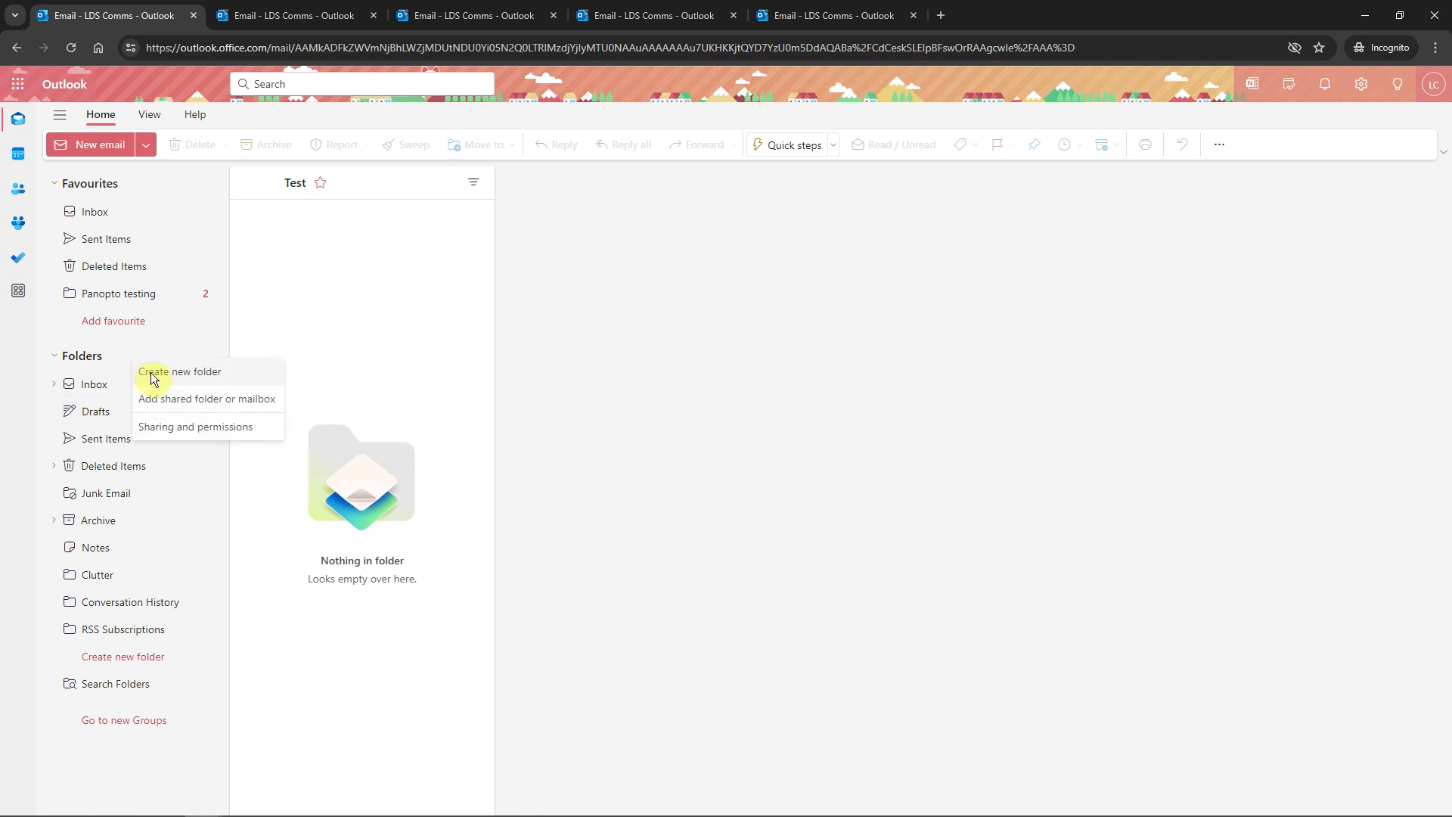
click(153, 374)
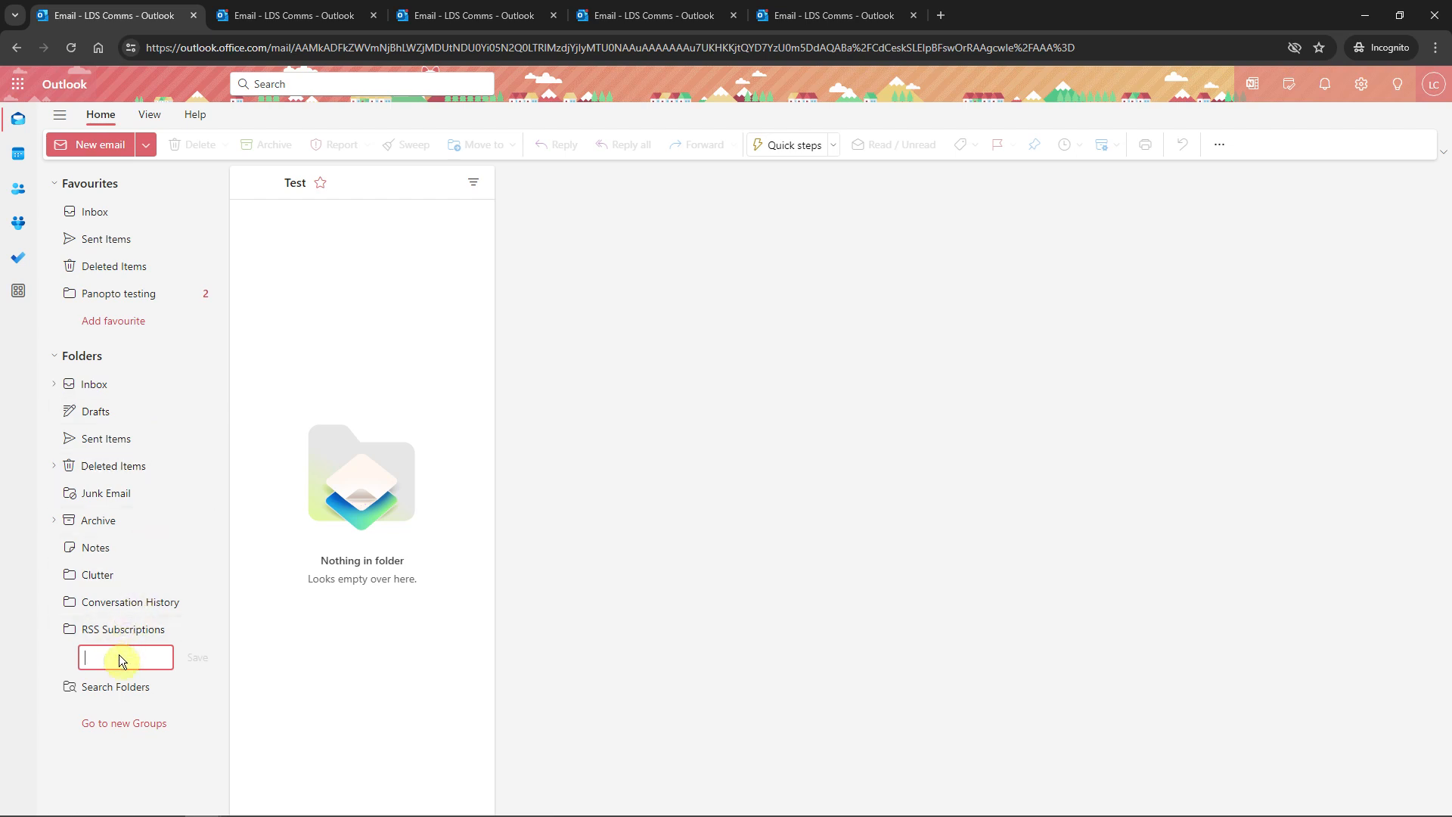
text(TEST)
click(198, 658)
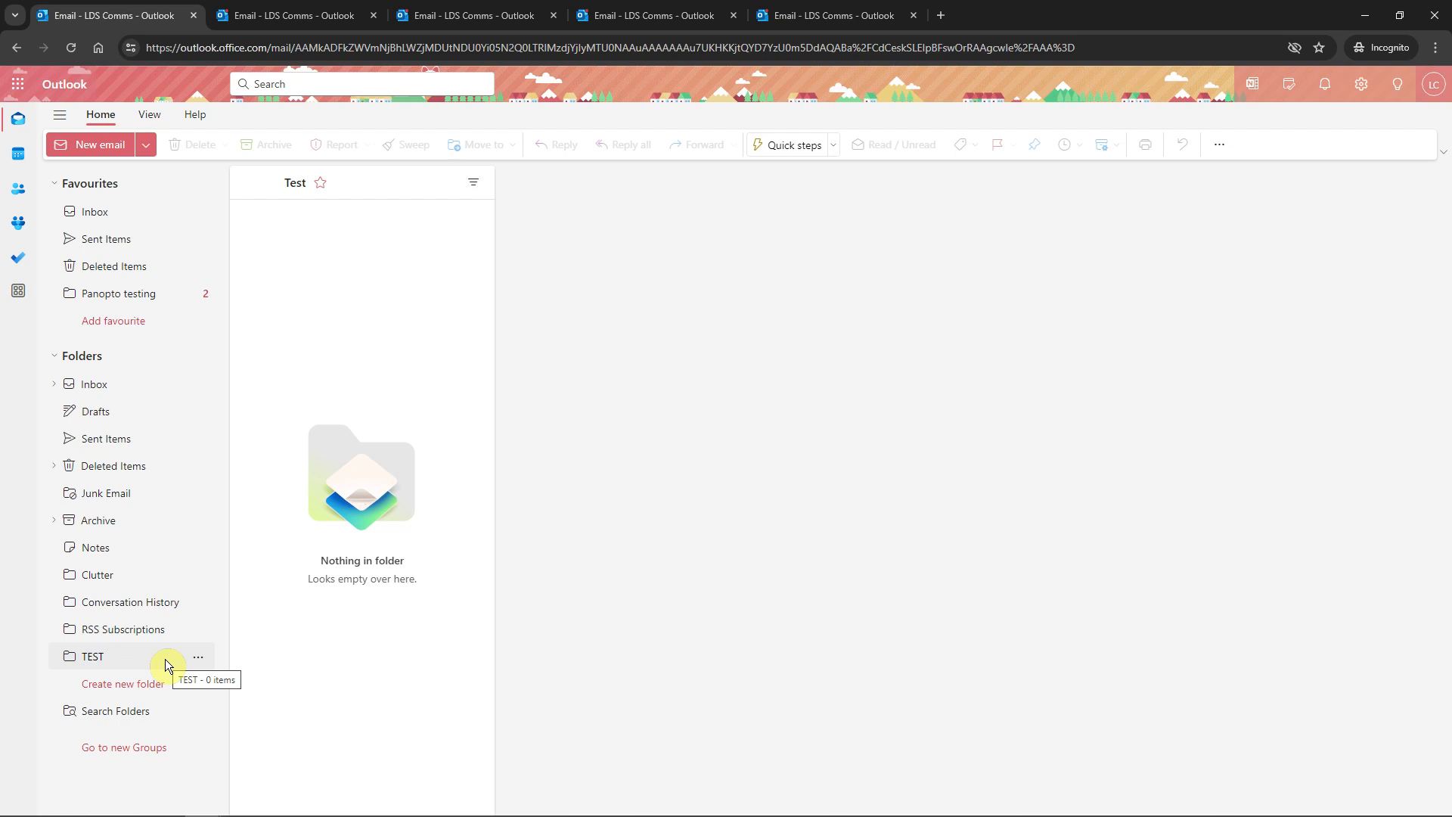
Pin the TEST folder to Favourites, next to Panopto testing
right_click(165, 660)
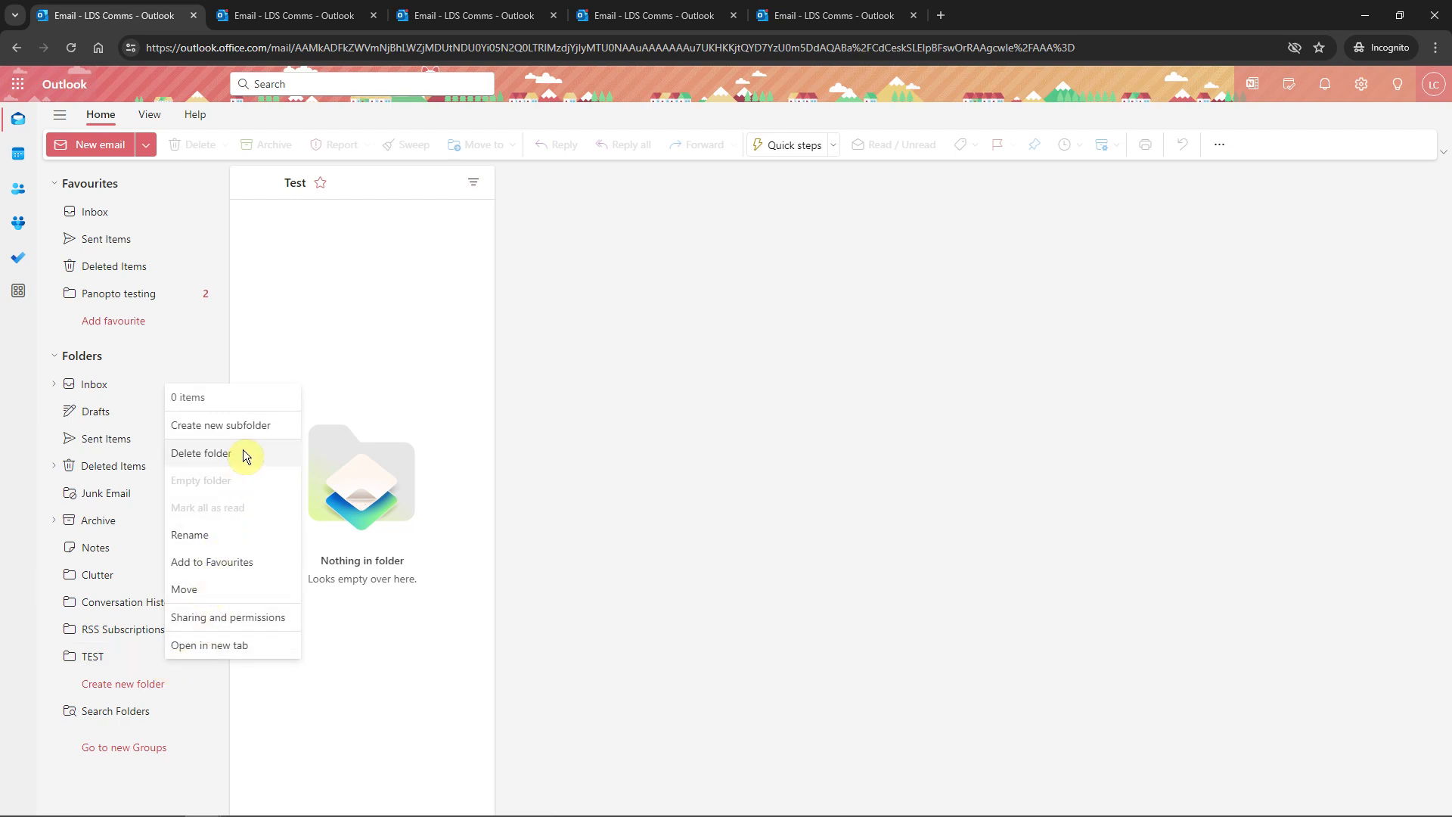
click(582, 548)
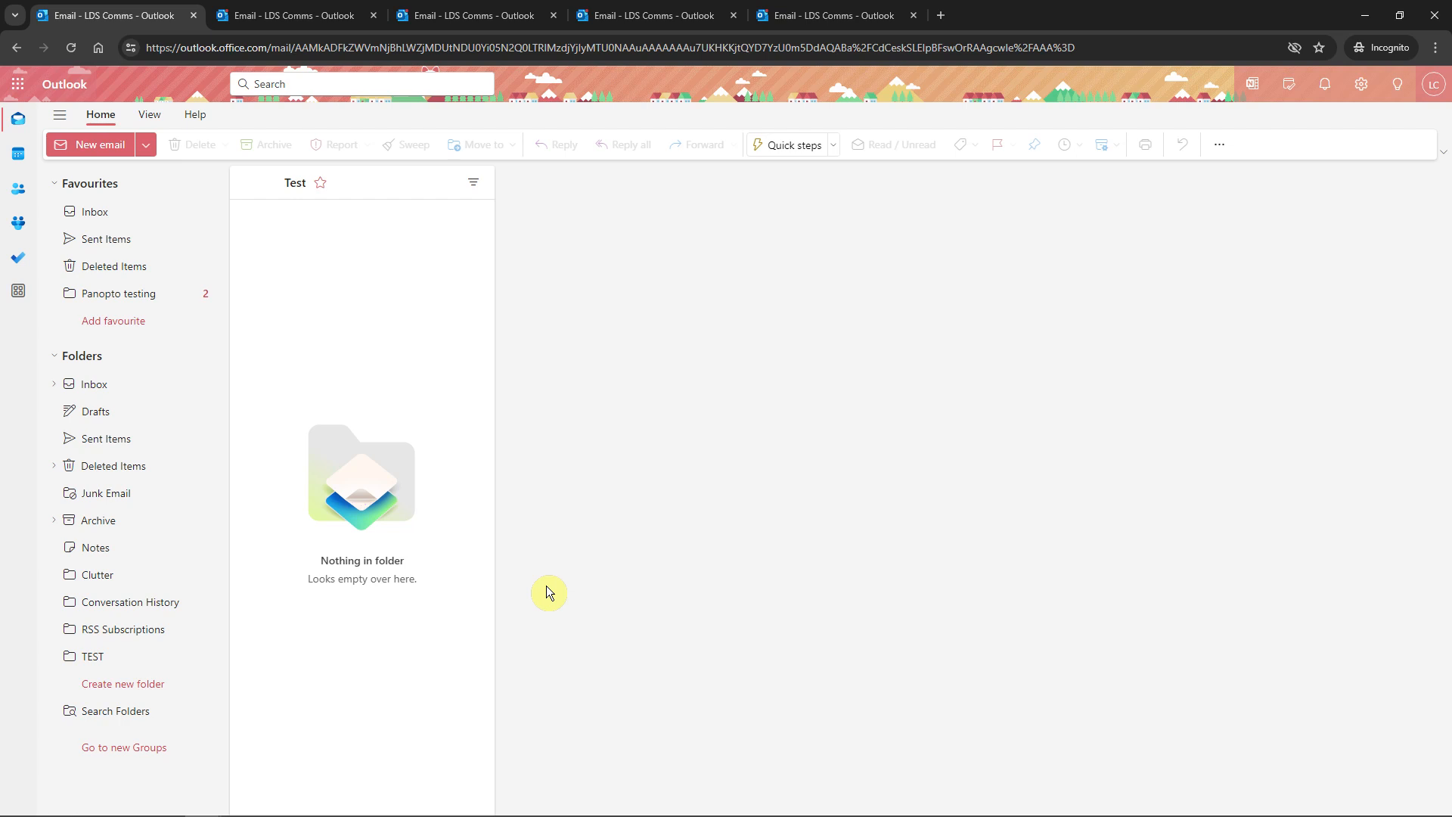
right_click(128, 659)
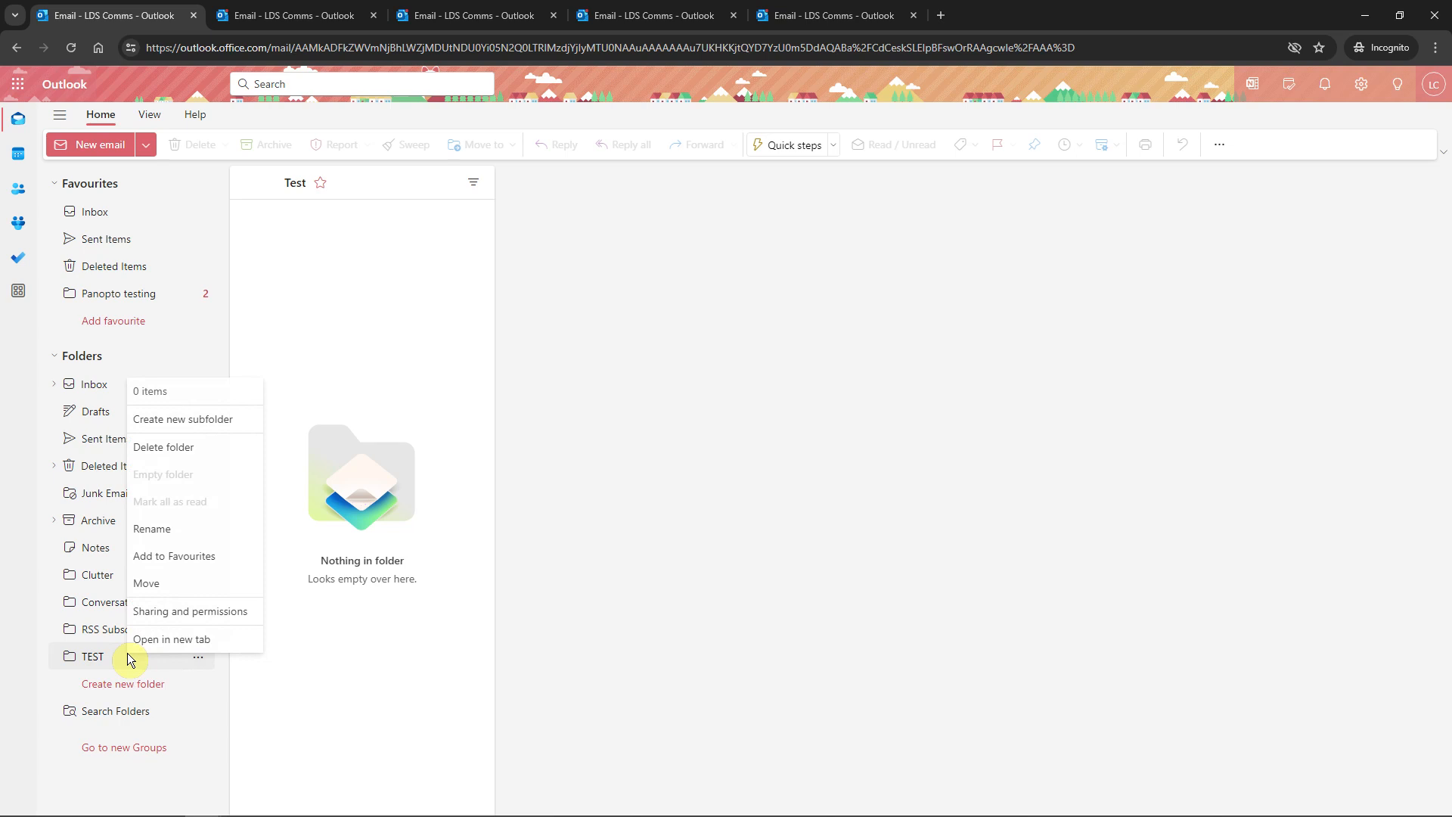
click(174, 556)
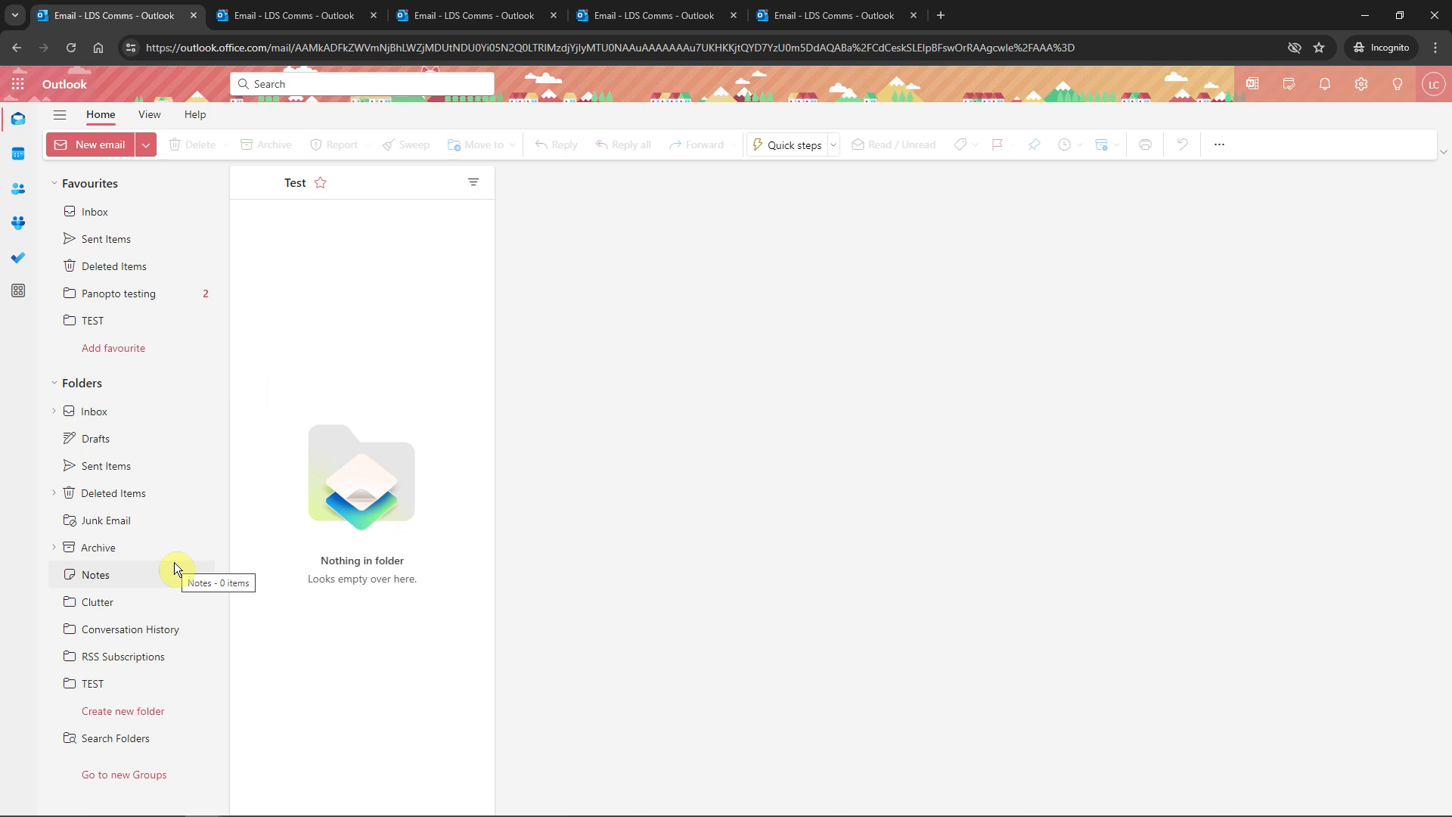
Reorder the TEST favourite so it sits just below Deleted Items
click(129, 320)
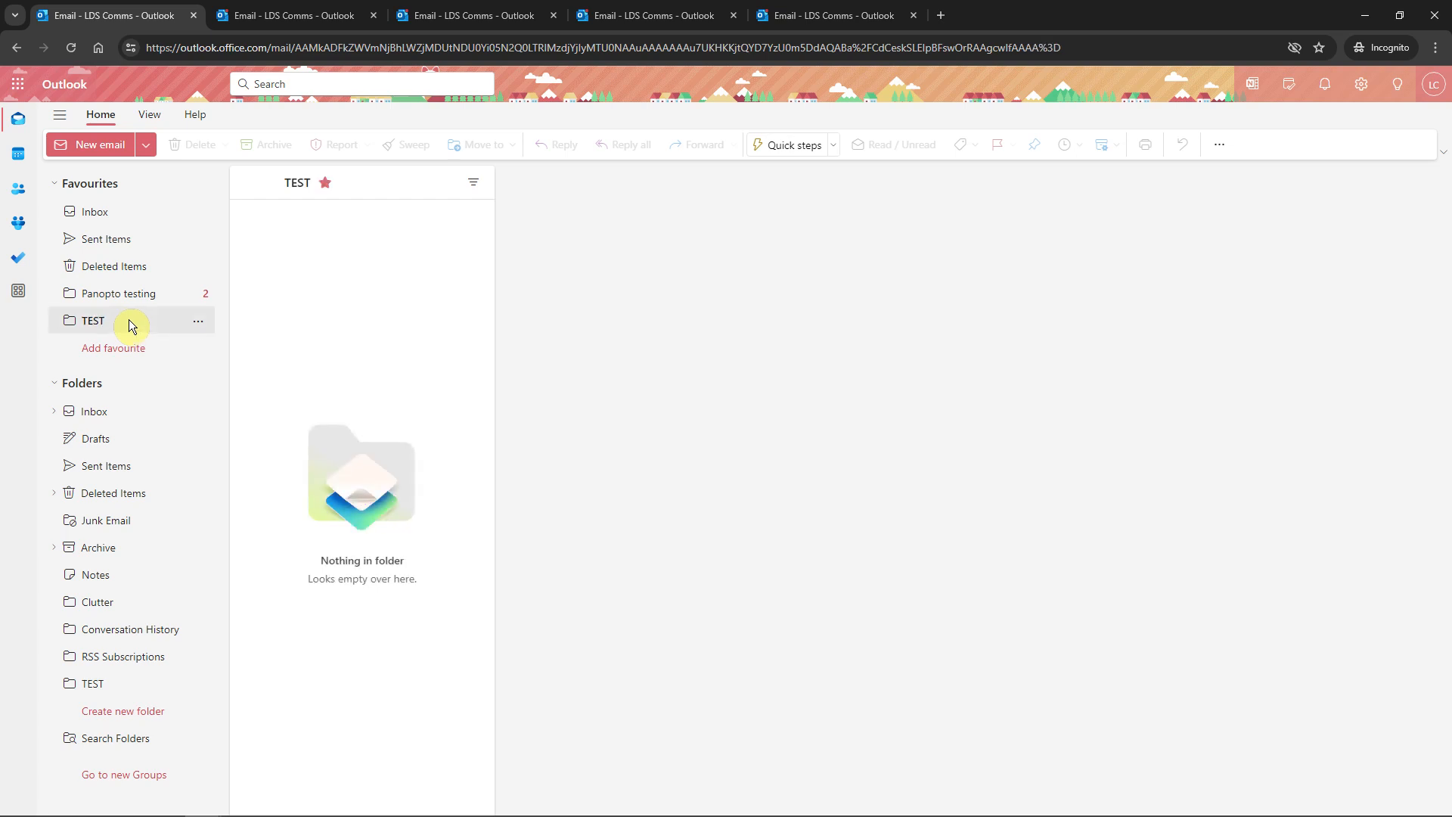
drag(130, 271, 130, 271)
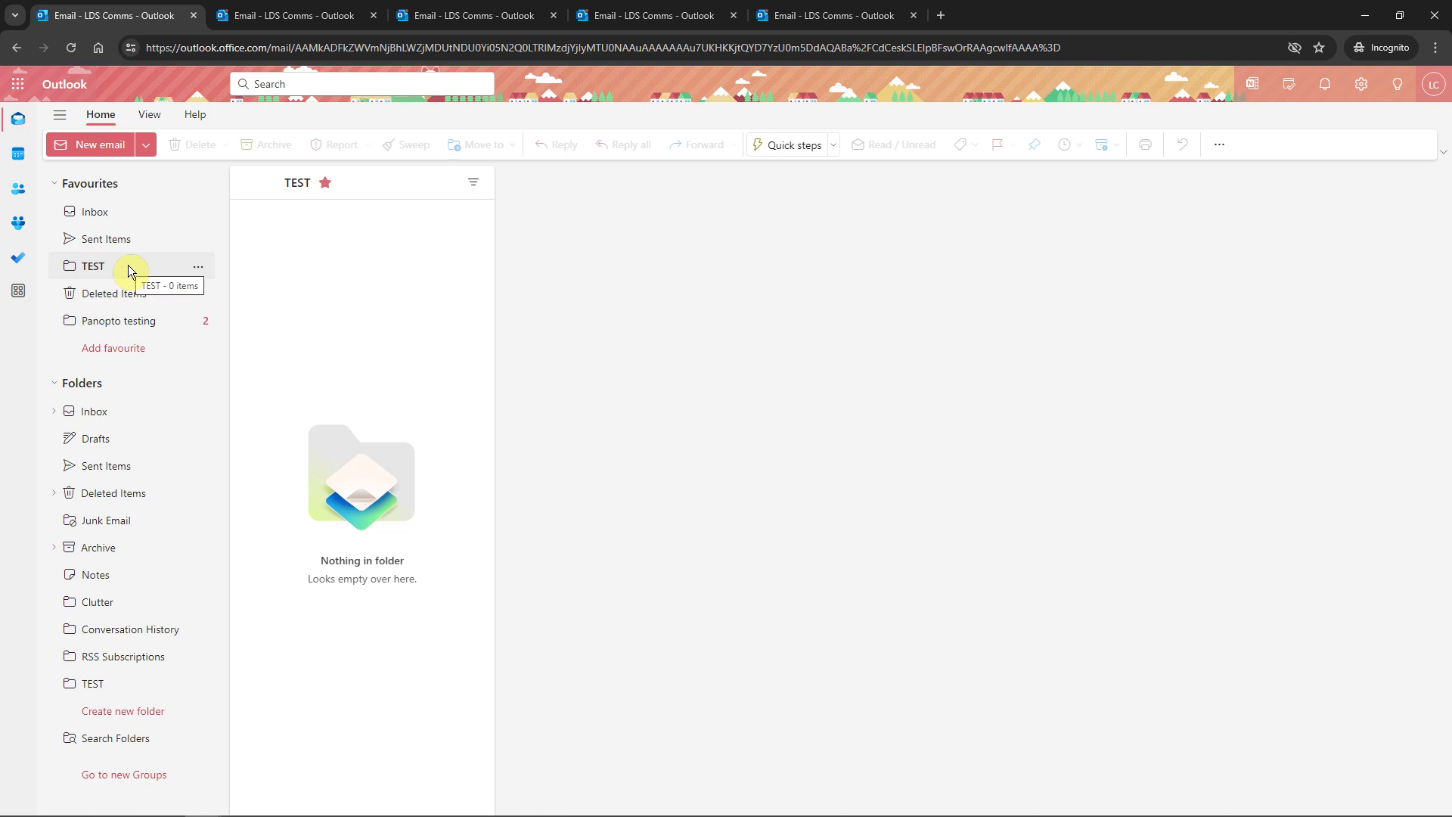
right_click(129, 266)
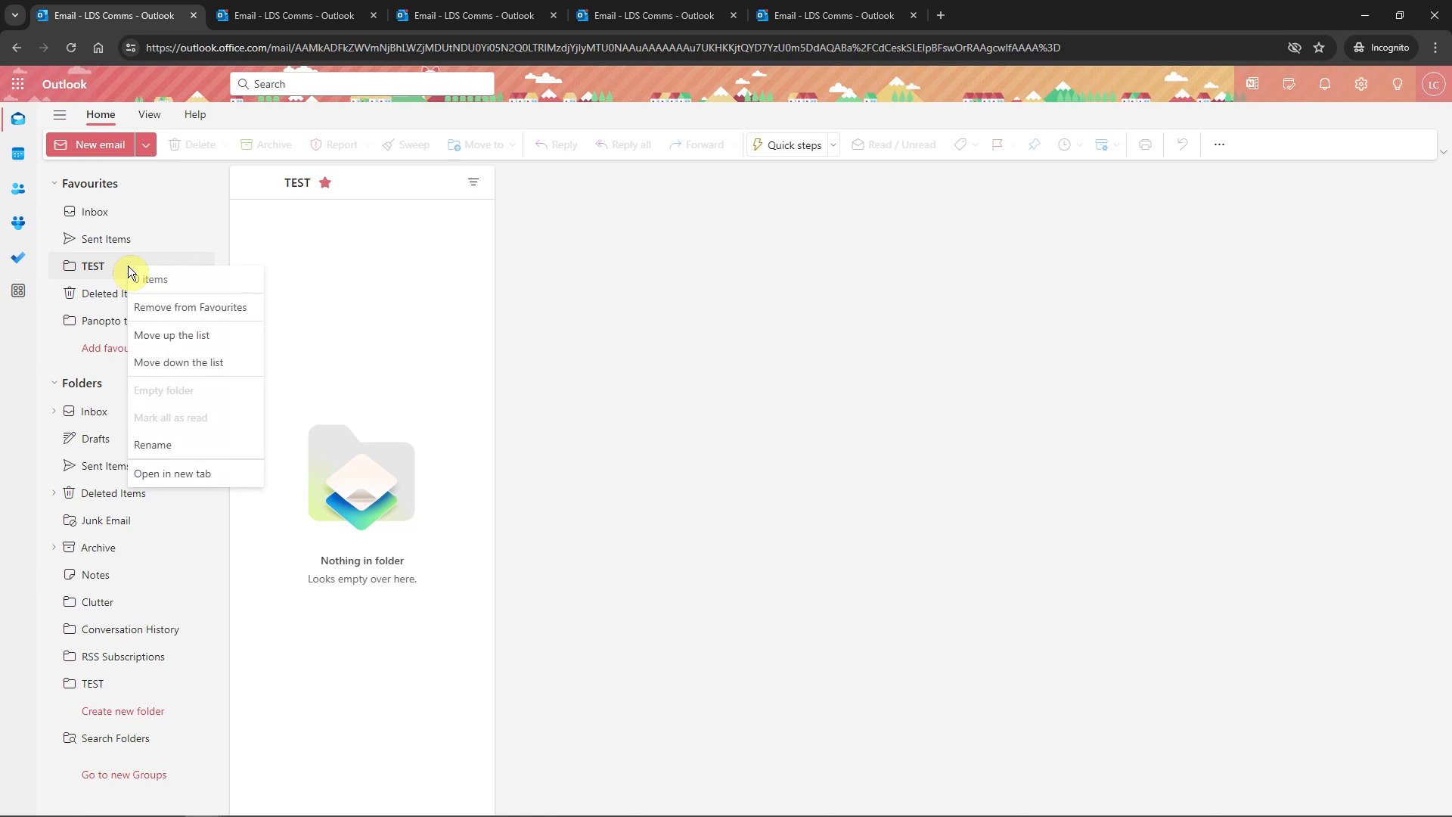
click(163, 362)
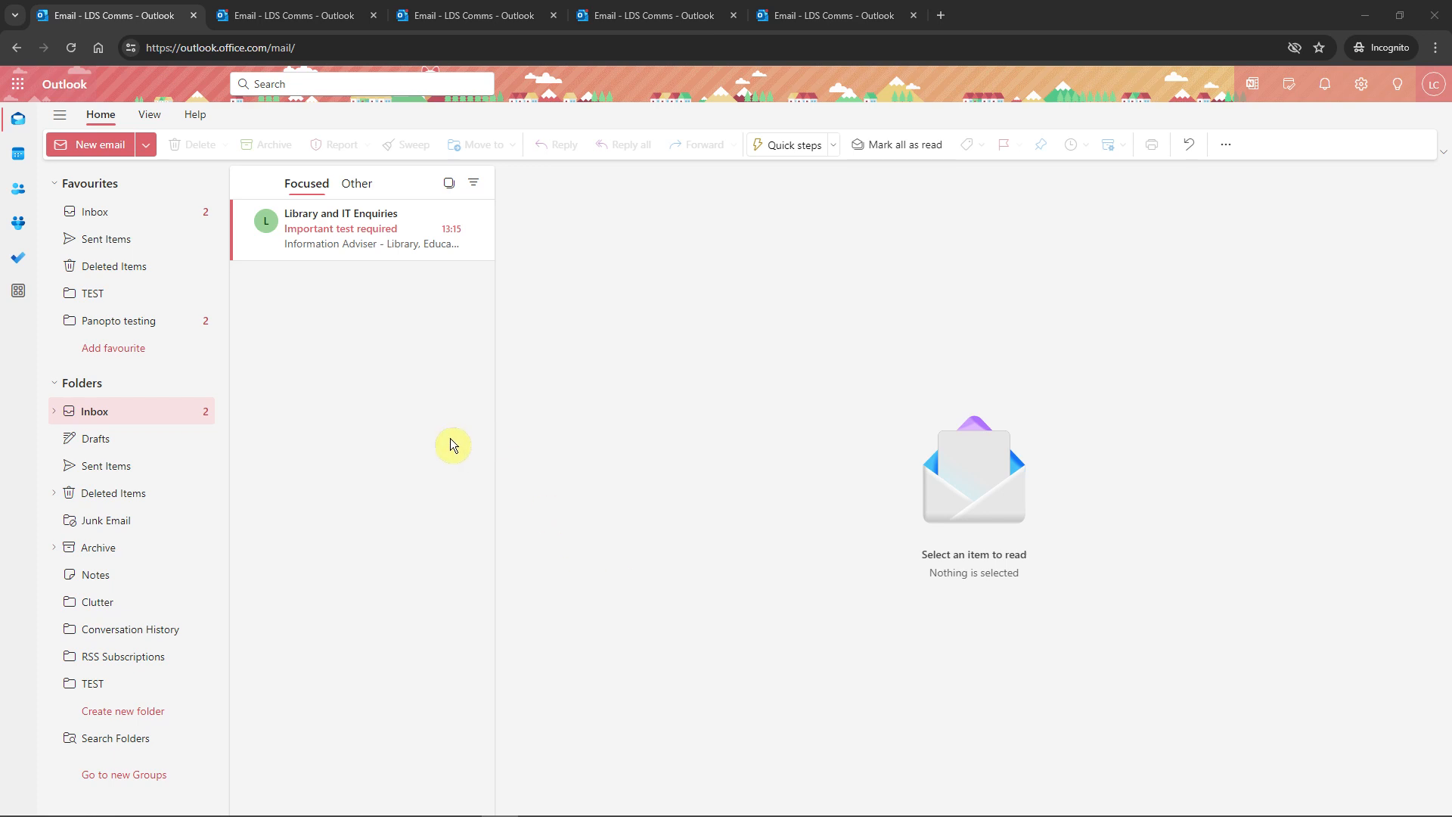
Show the inbox's Other messages, where the Xmas meal email appears, then open Outlook settings
click(356, 185)
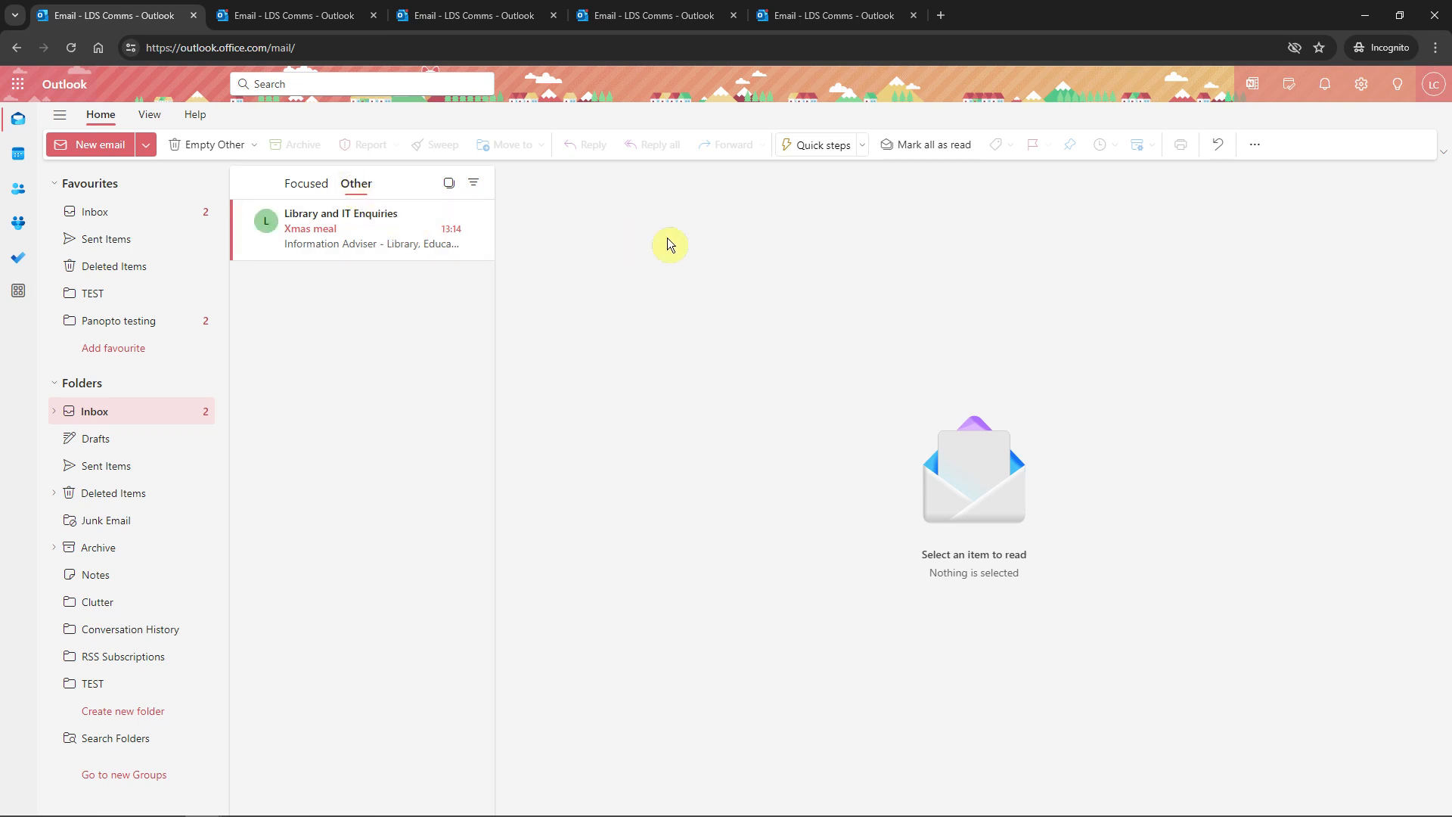
click(1354, 88)
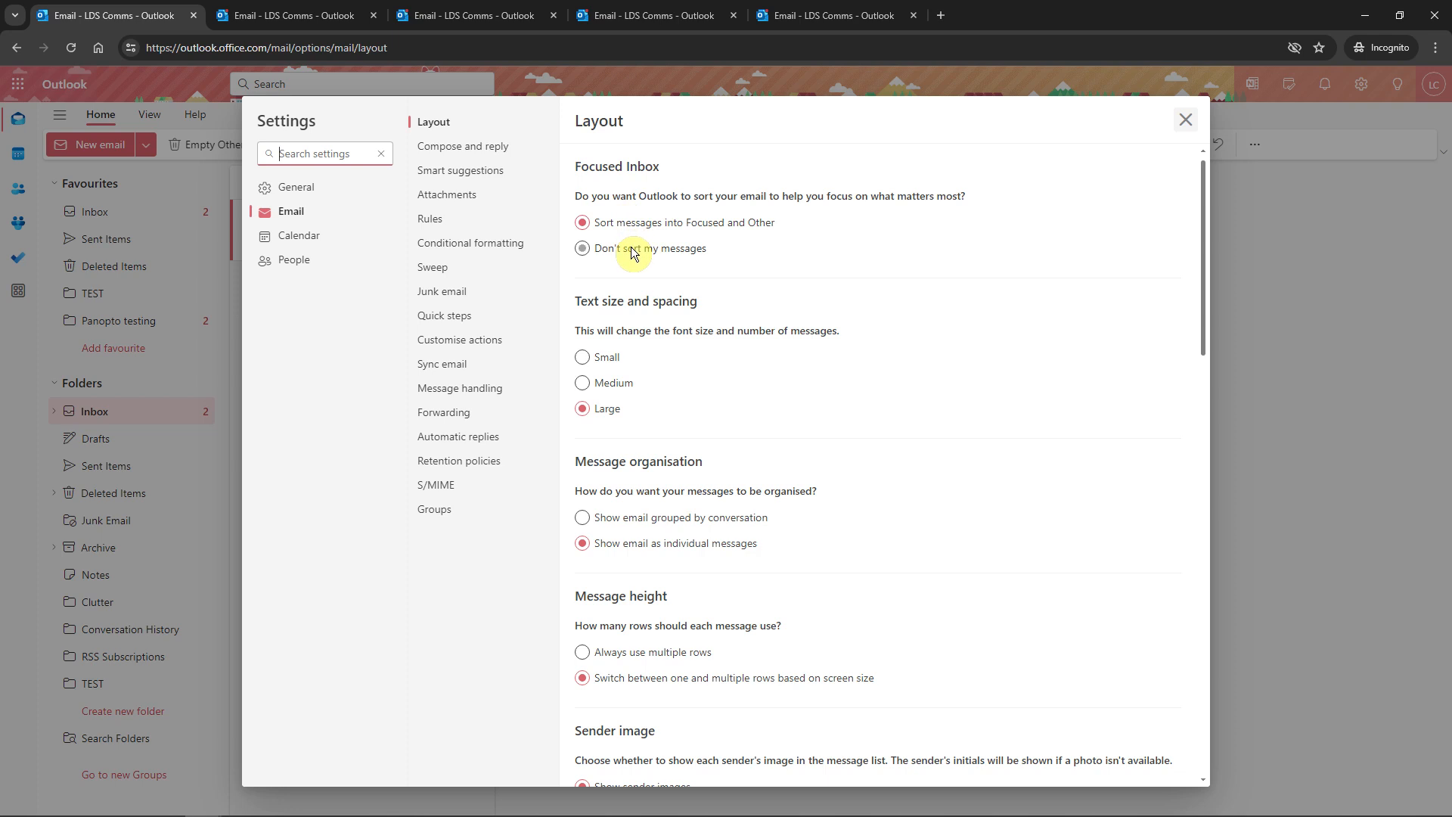
Turn off Focused Inbox sorting and save, then bring up the Microsoft 365 app list
click(584, 249)
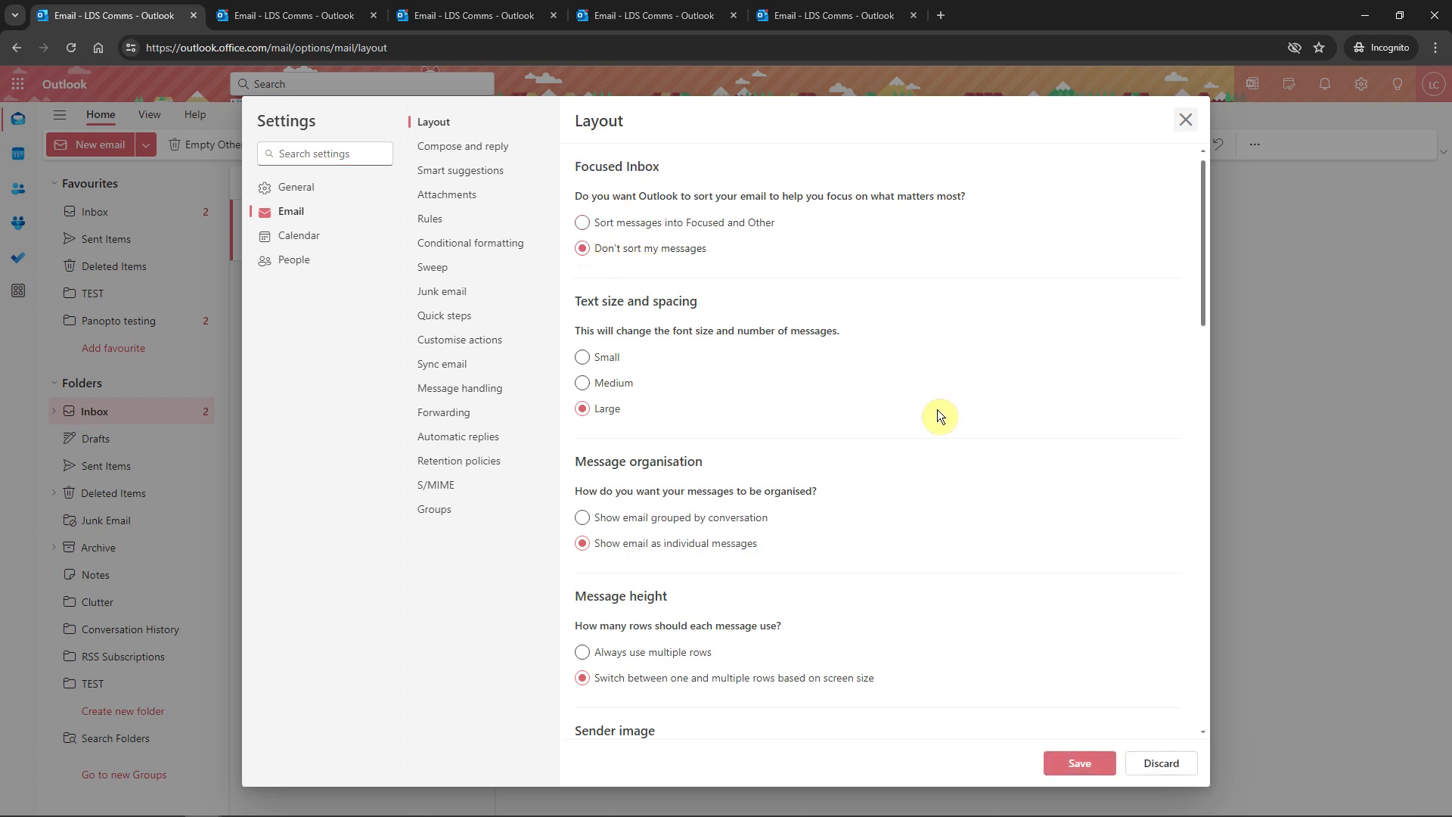
scroll(933, 411, down, 4)
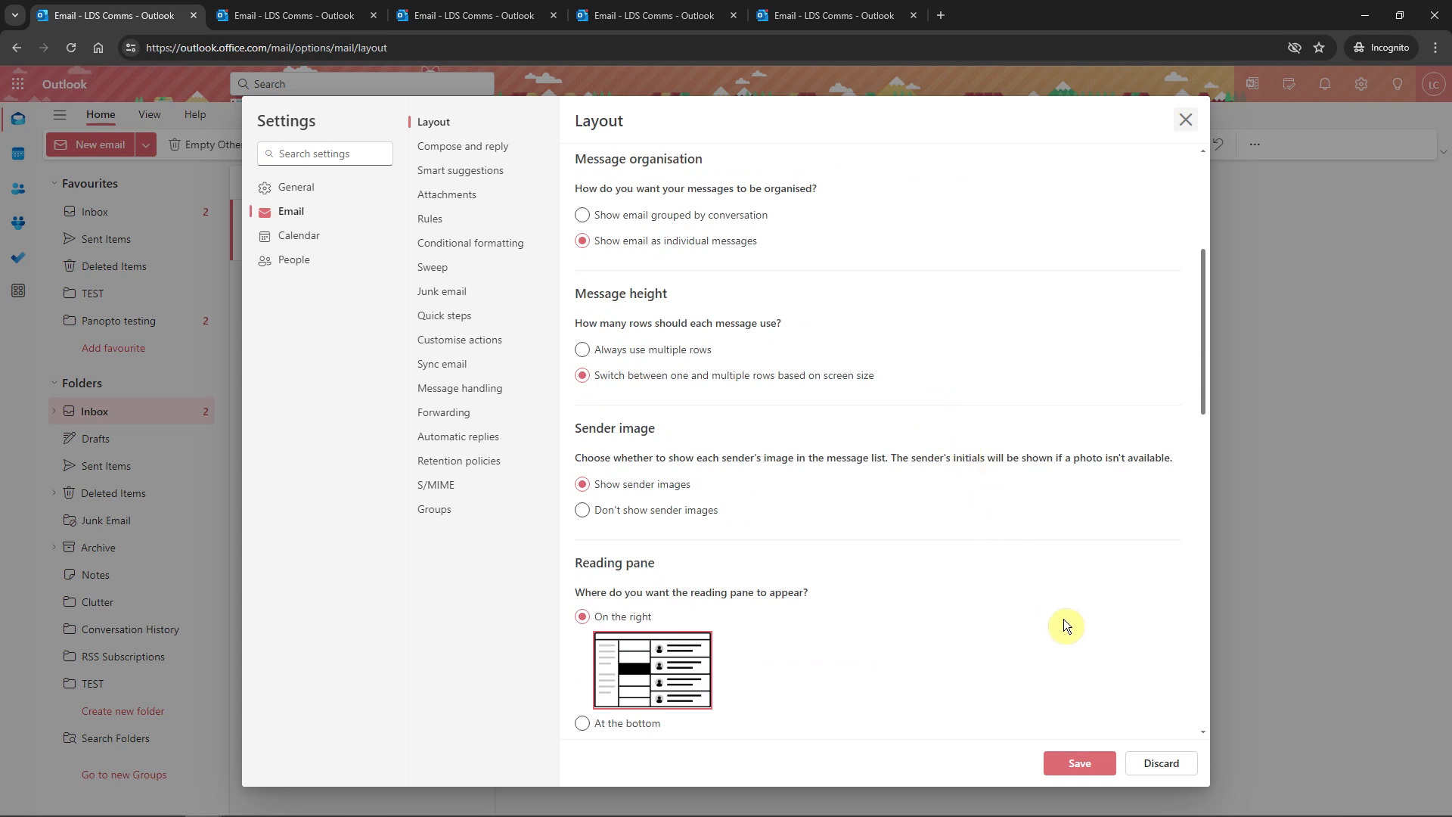
click(1086, 762)
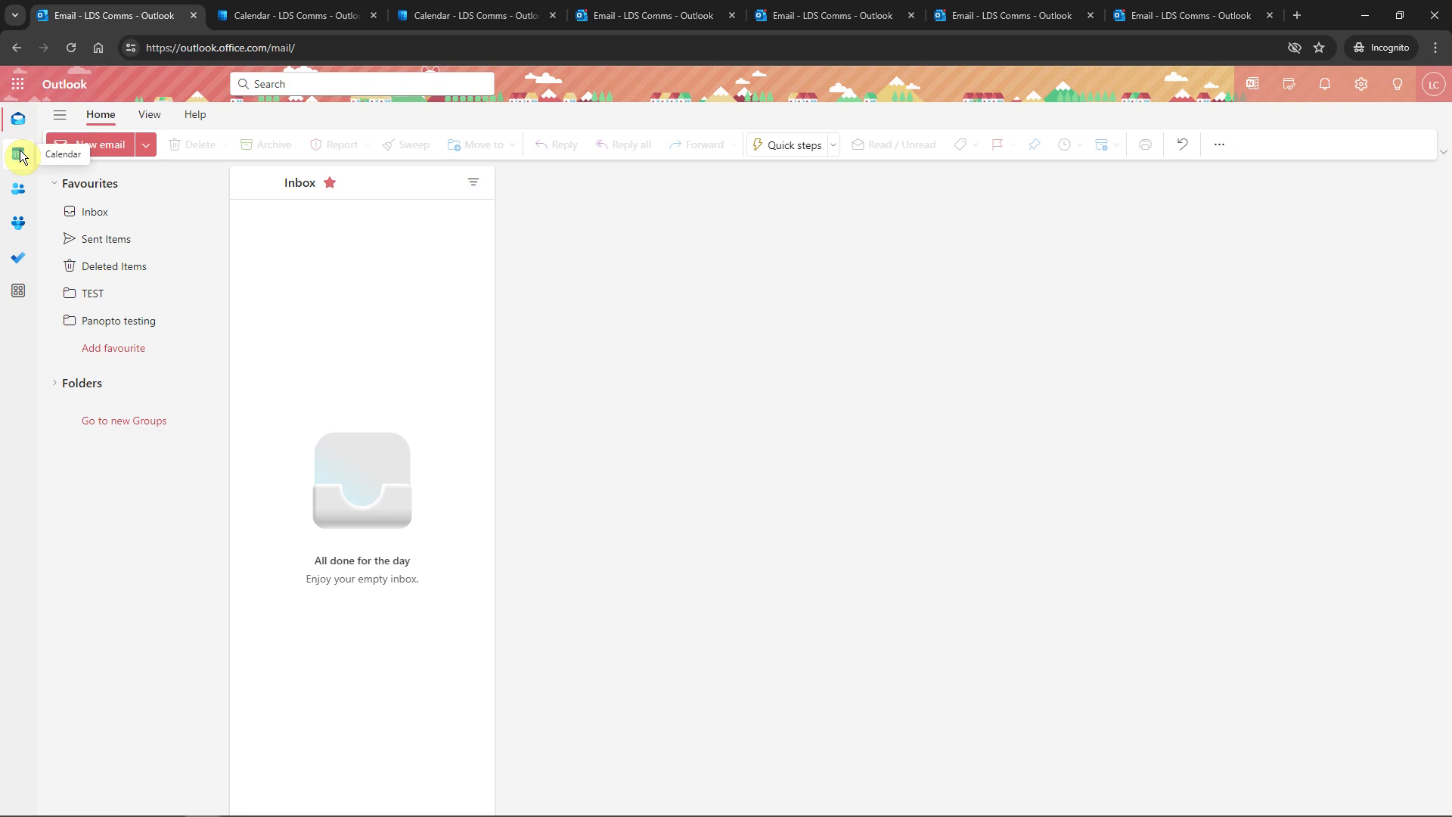
click(19, 89)
Open Calendar in a new tab and try the Day, Work week, Week and Month views, ending in Day view
click(201, 175)
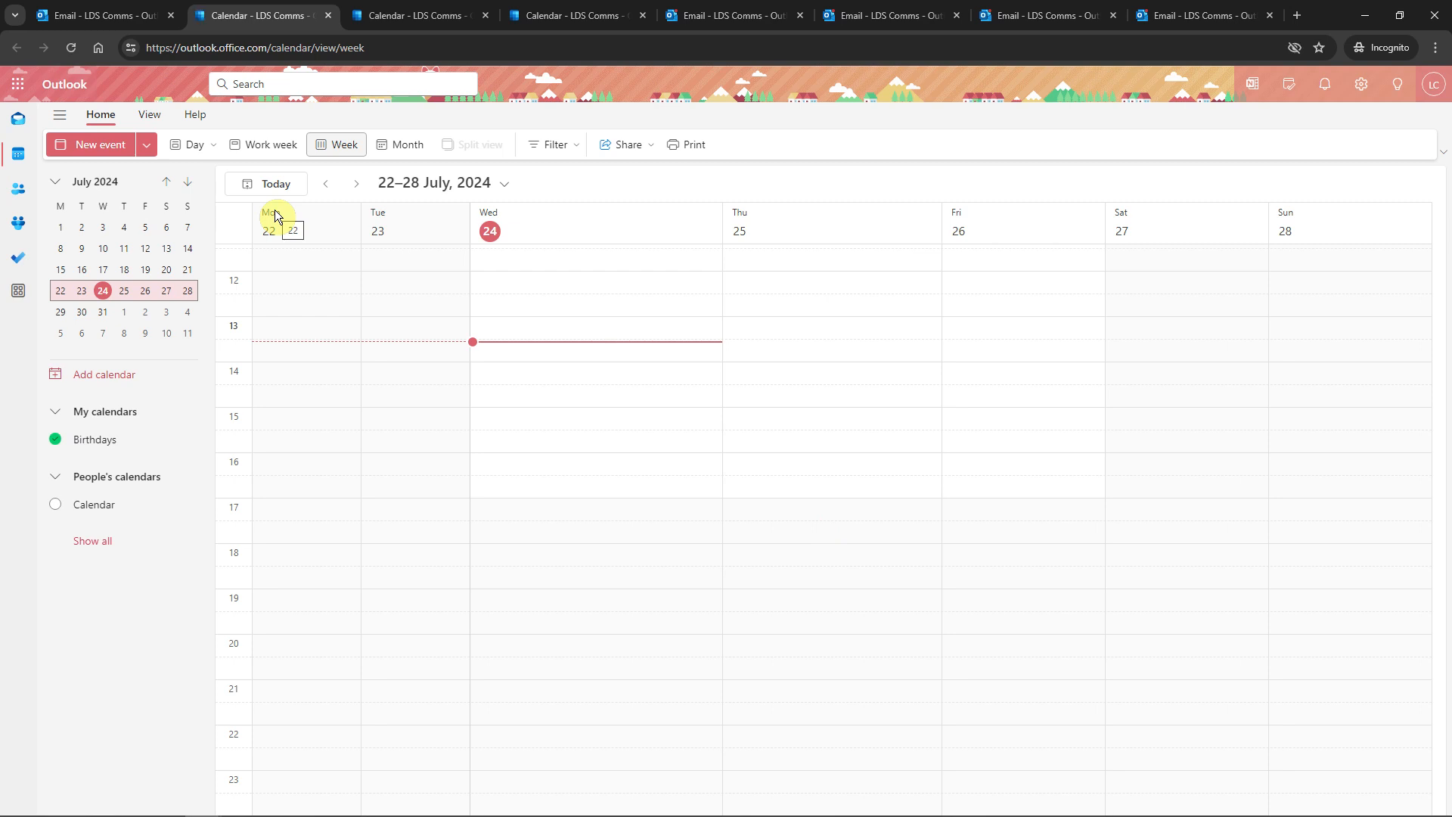
click(194, 147)
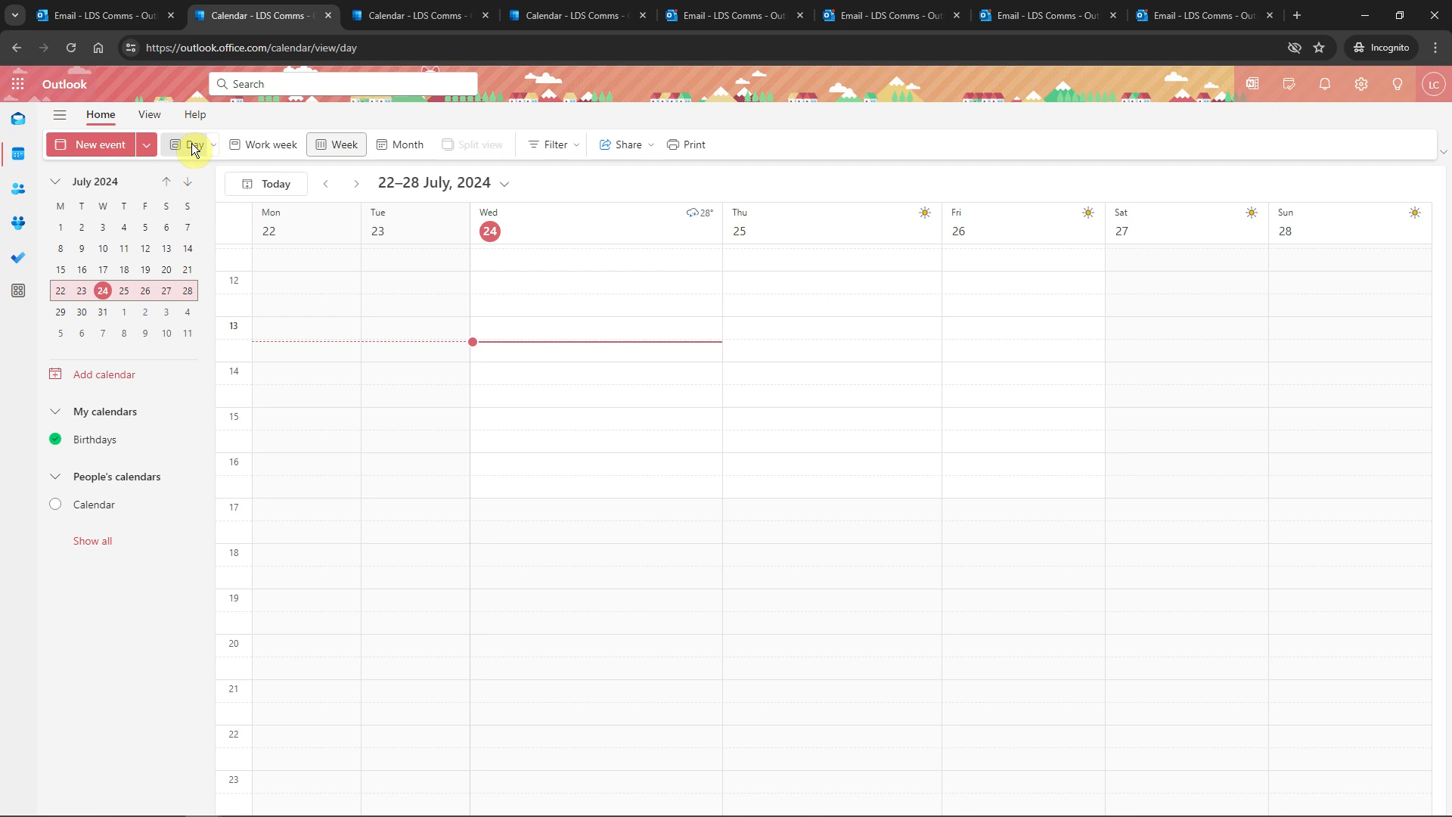
click(257, 146)
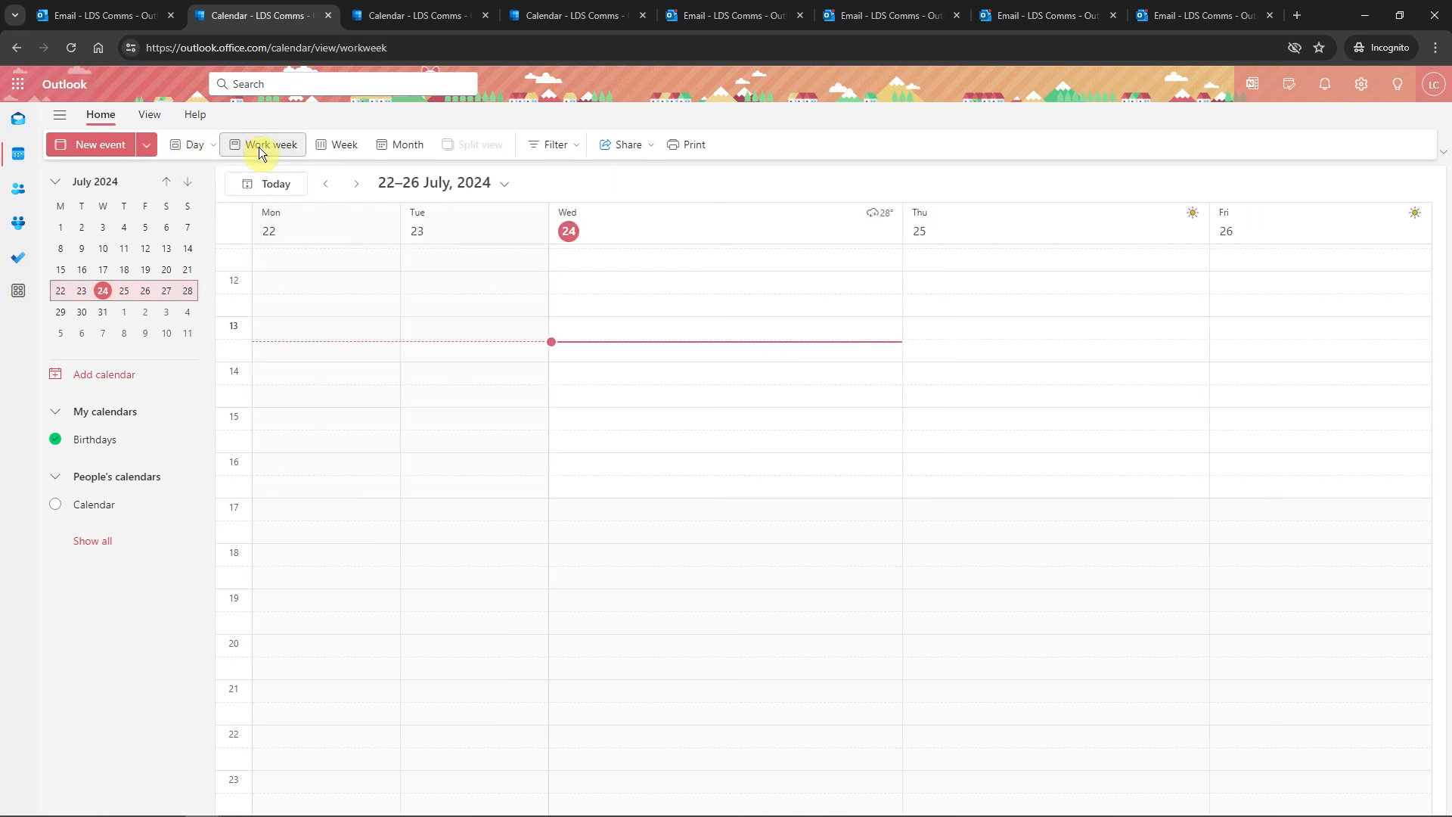
click(341, 151)
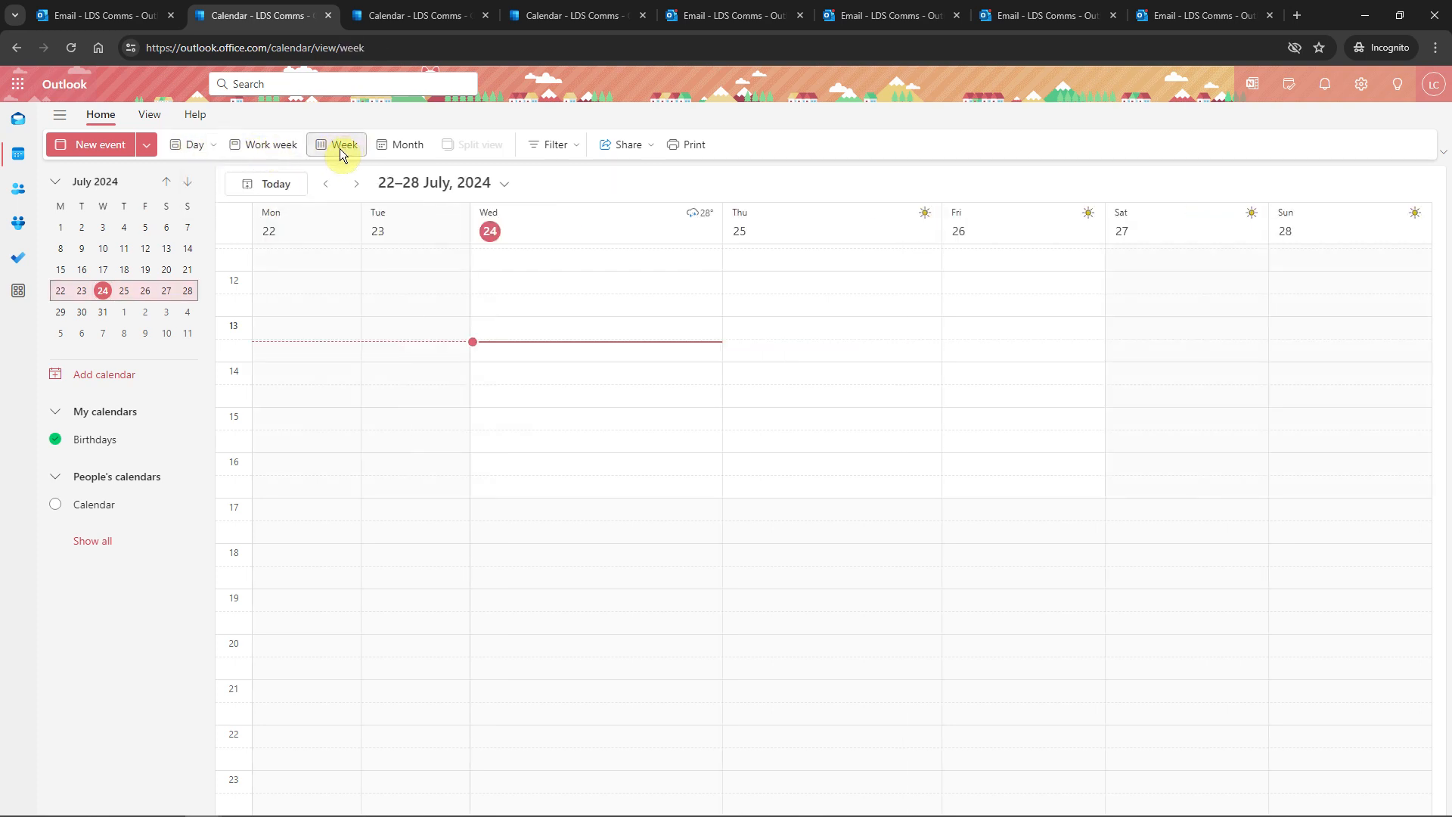
click(400, 149)
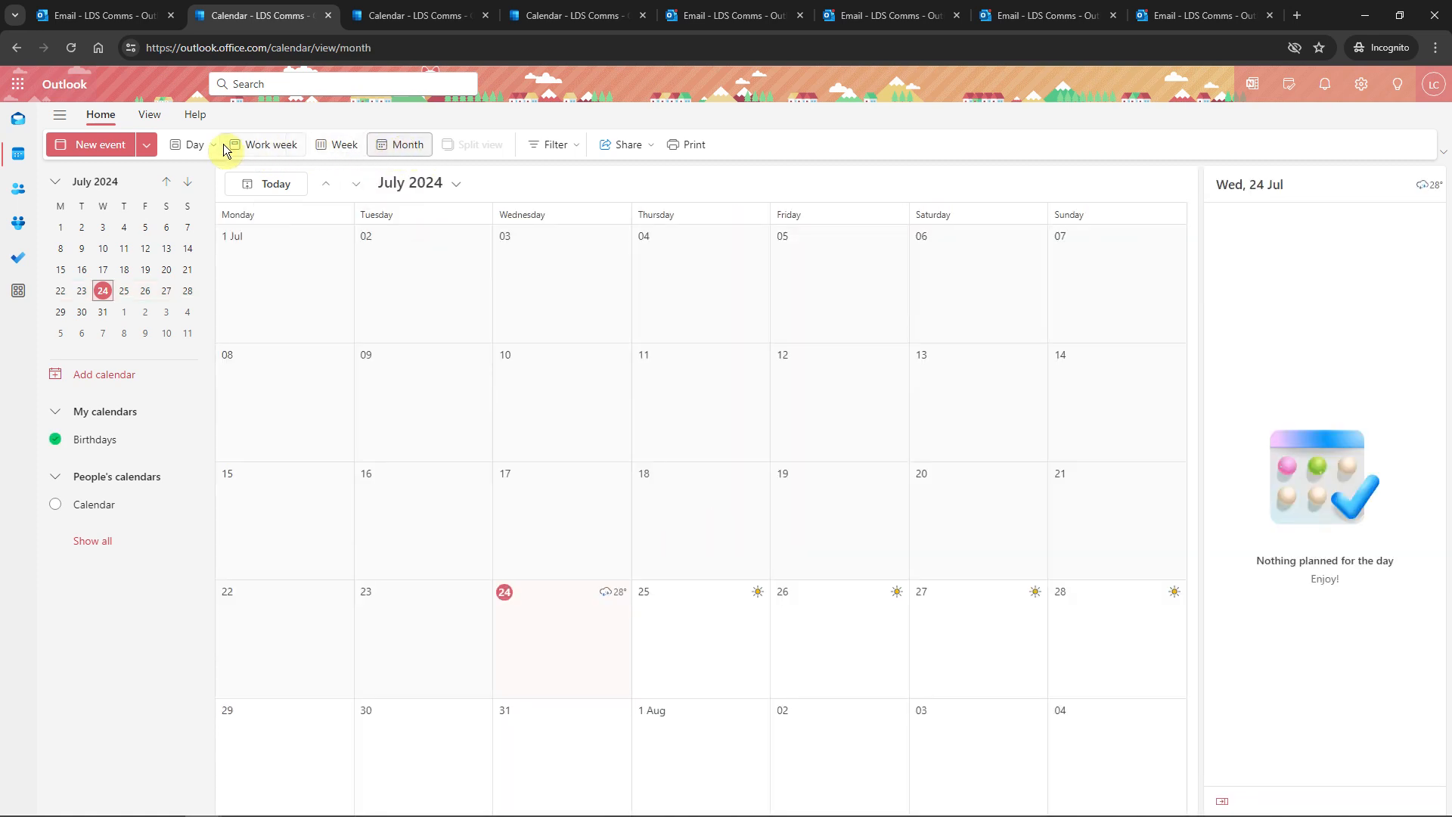
click(190, 146)
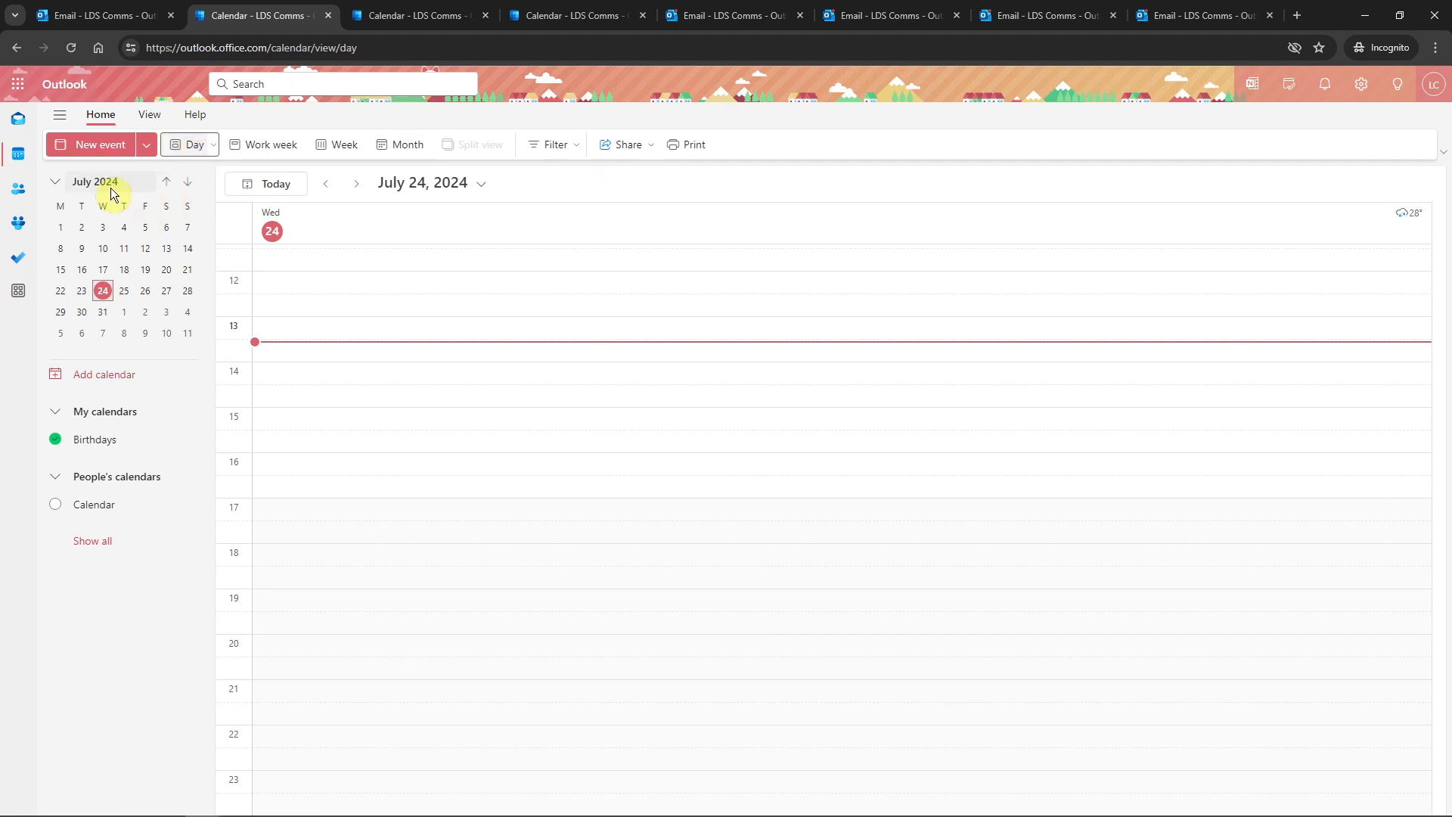
Use the mini-calendar to show the single day Sunday 28 July 2024
click(188, 292)
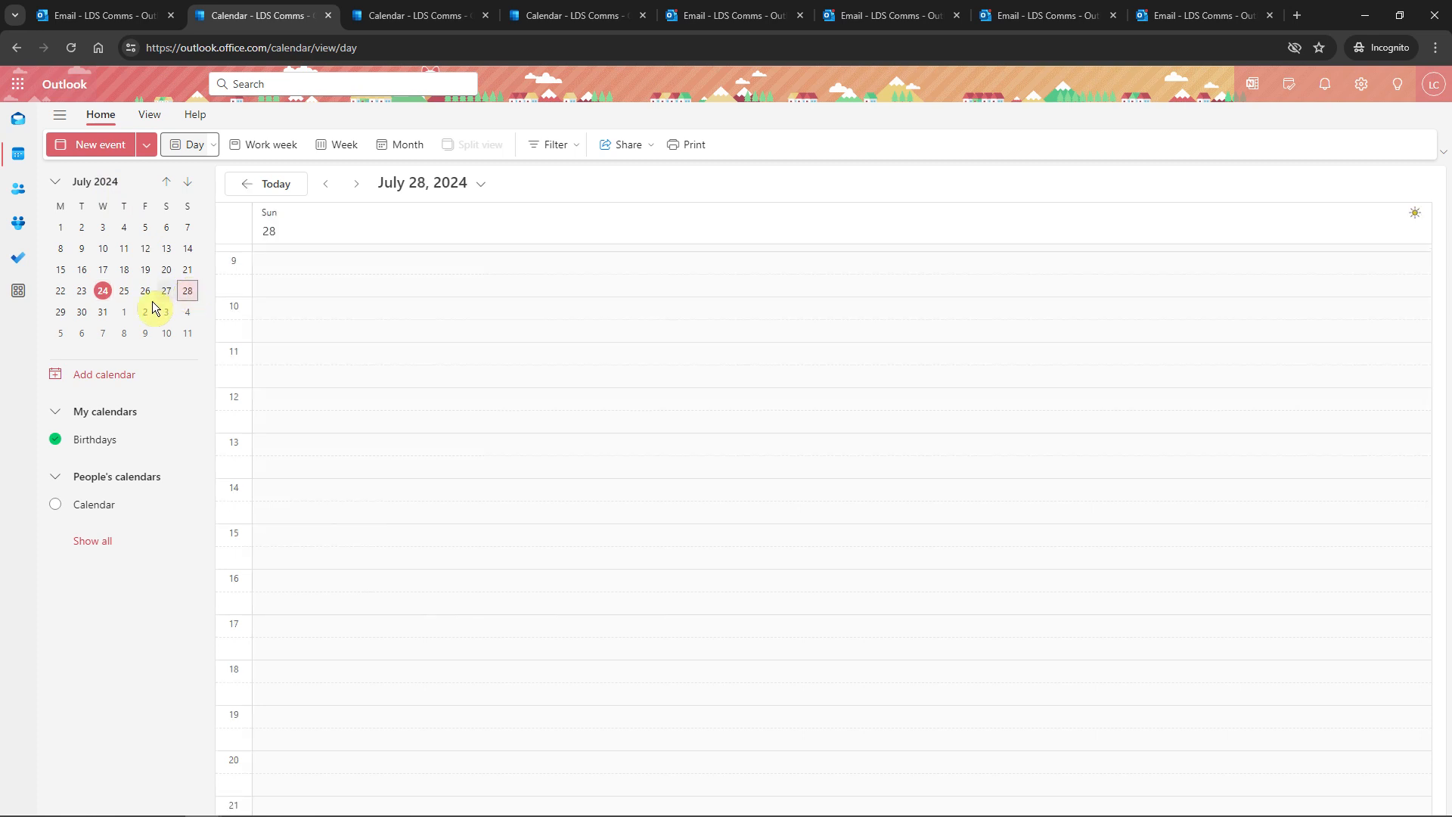
click(104, 314)
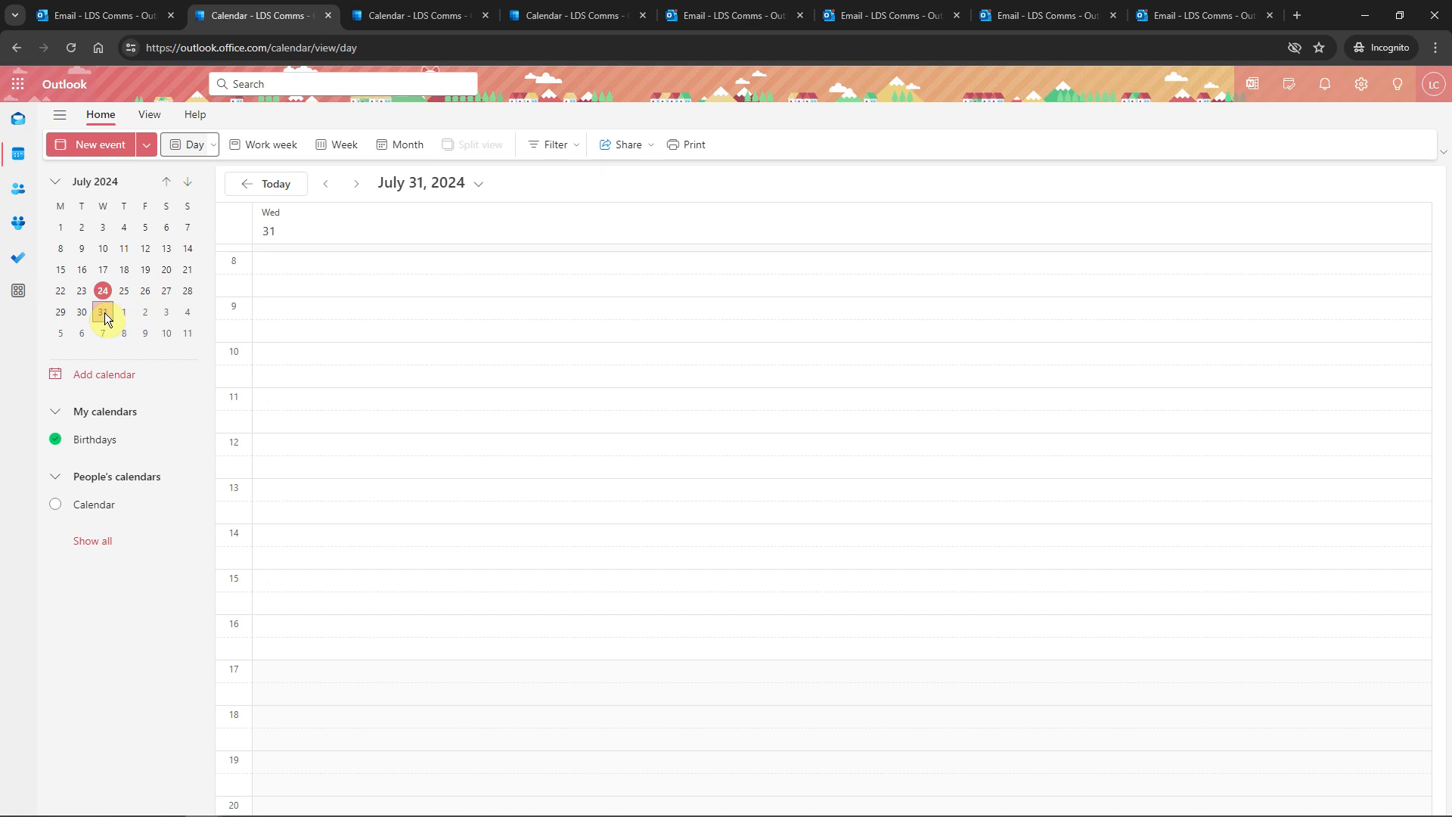
click(166, 183)
click(186, 185)
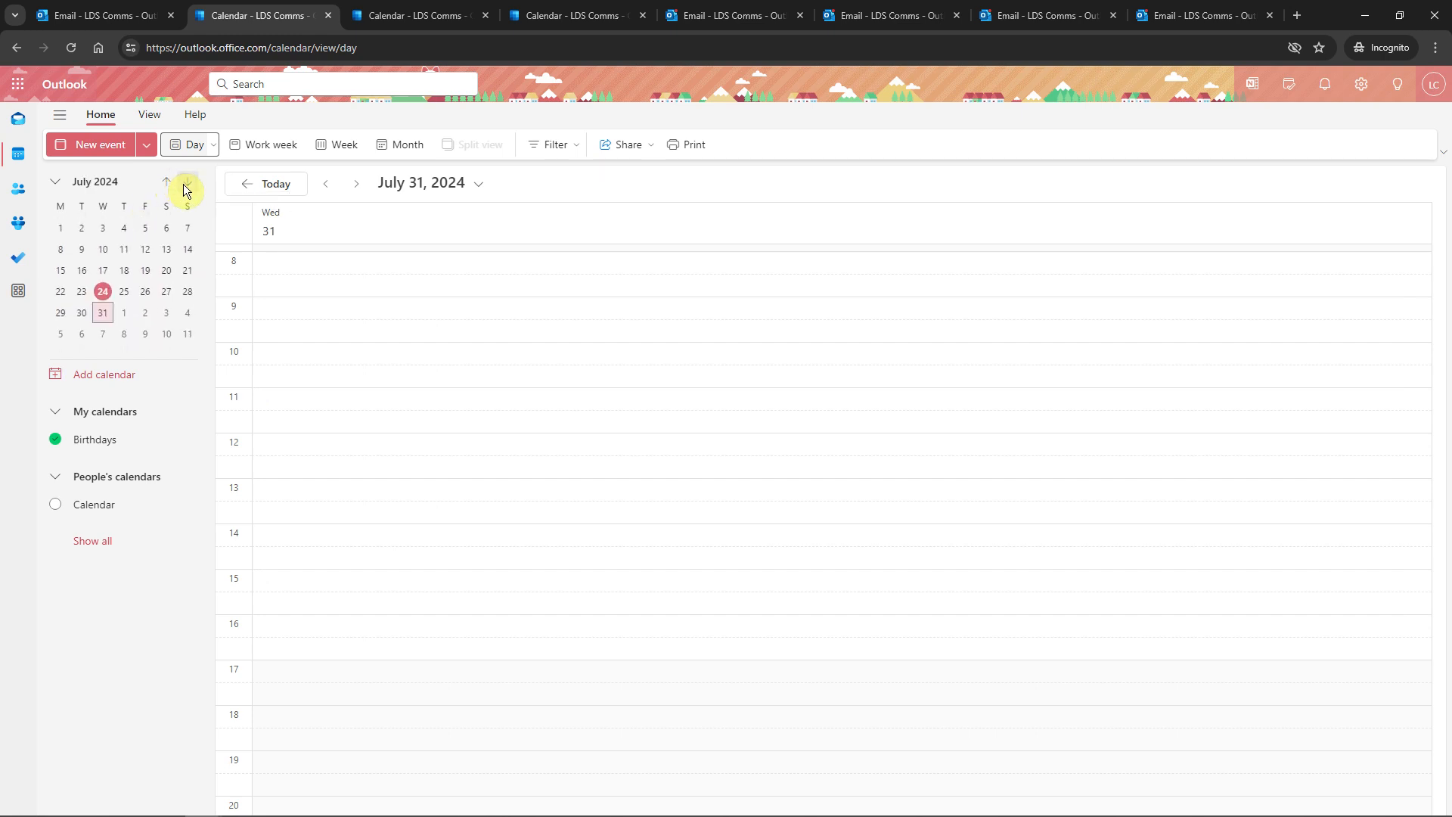
click(186, 185)
click(170, 183)
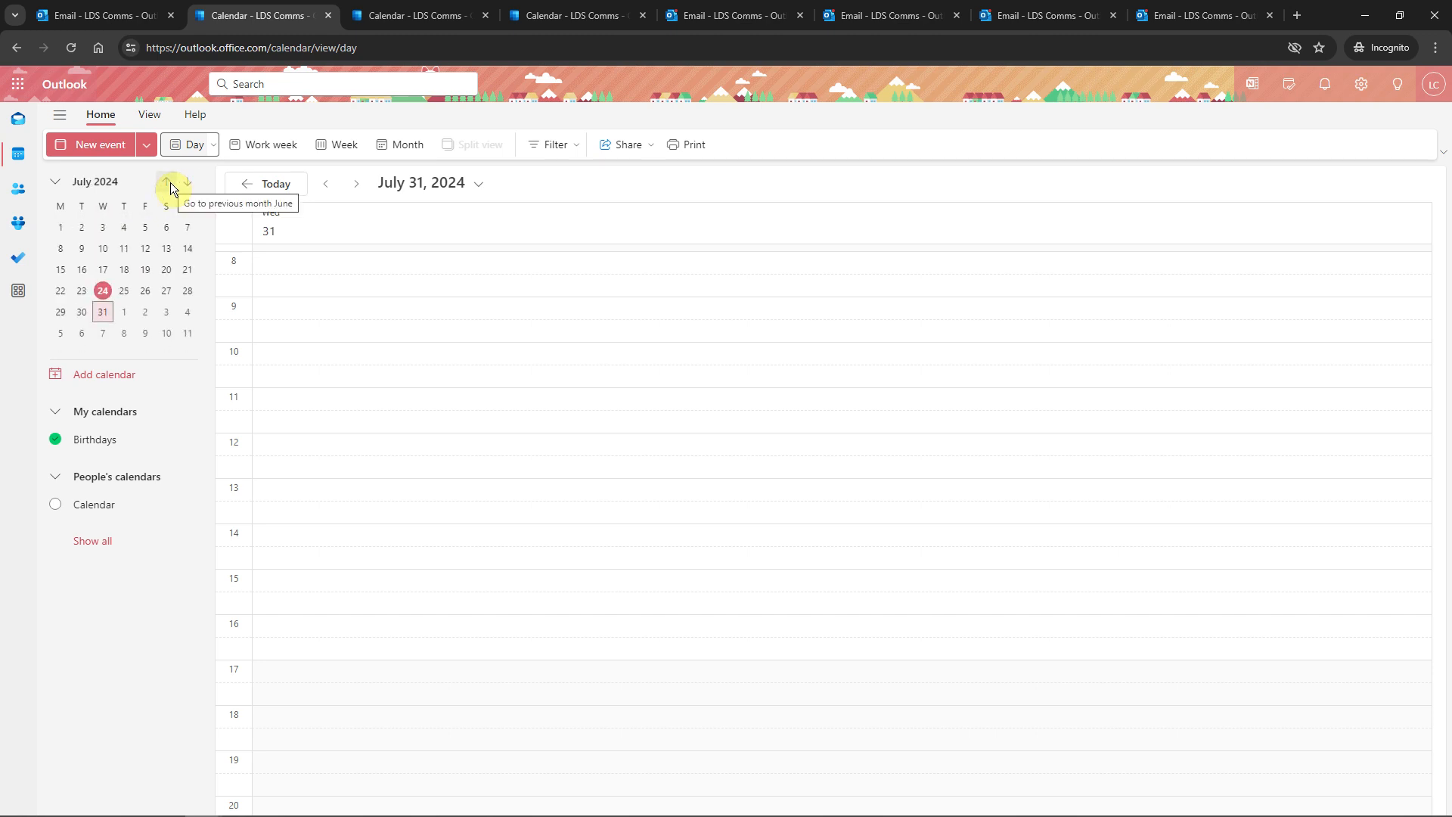
key(ctrl+Tab)
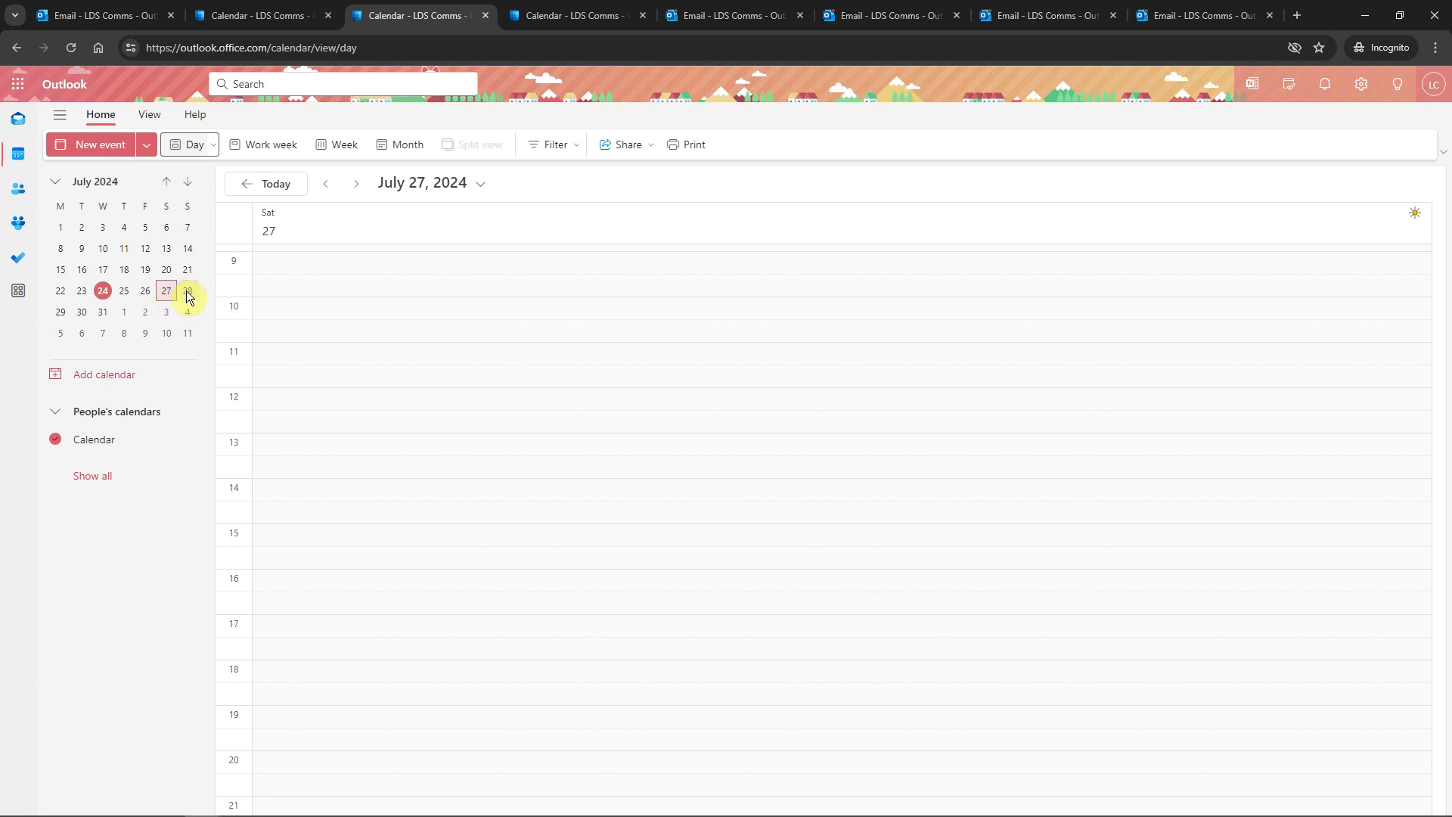
click(188, 292)
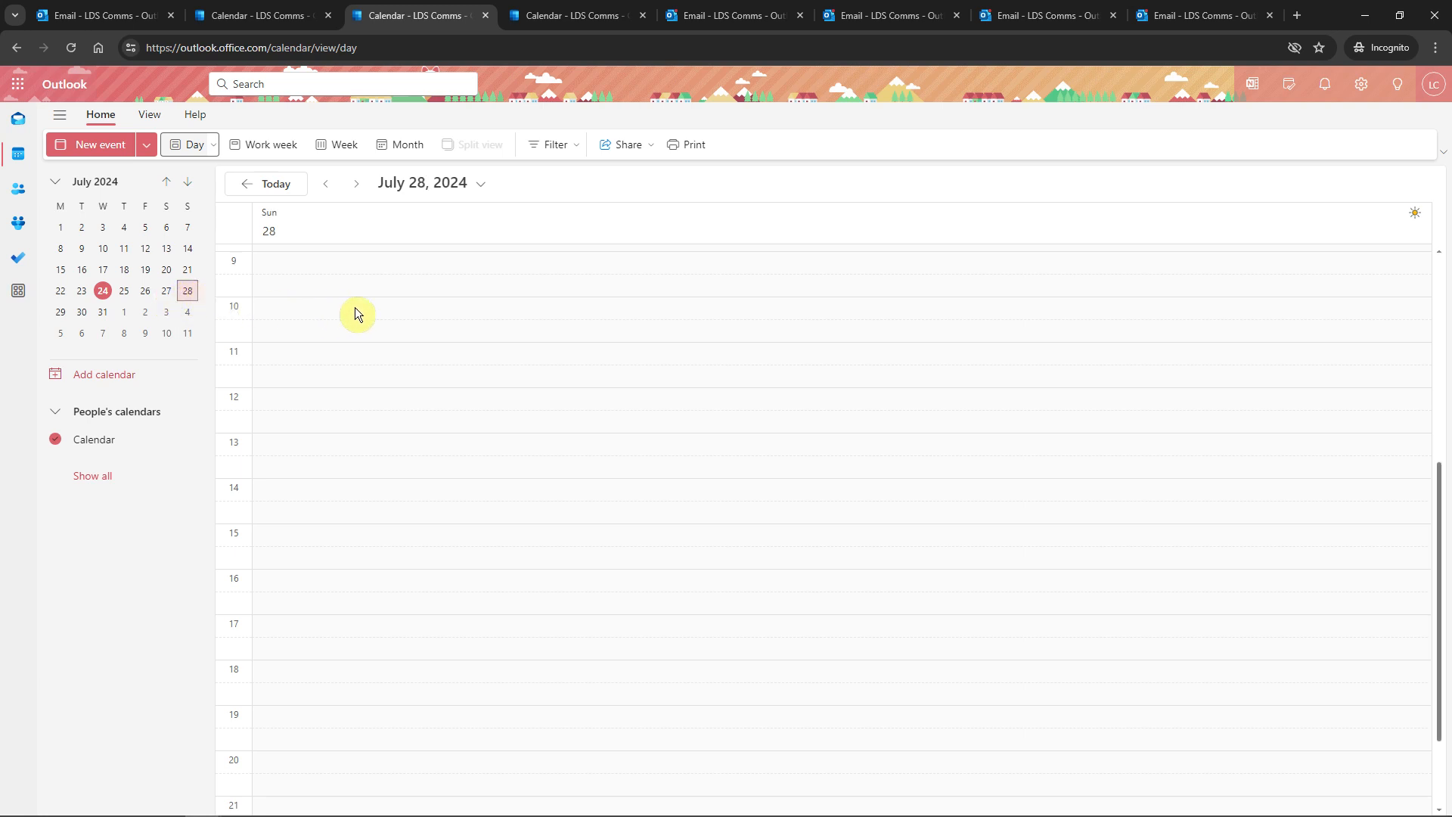
Draft a '1:1 catchup' event on 28 July, set 10:30–11:30, then make it all day
click(429, 322)
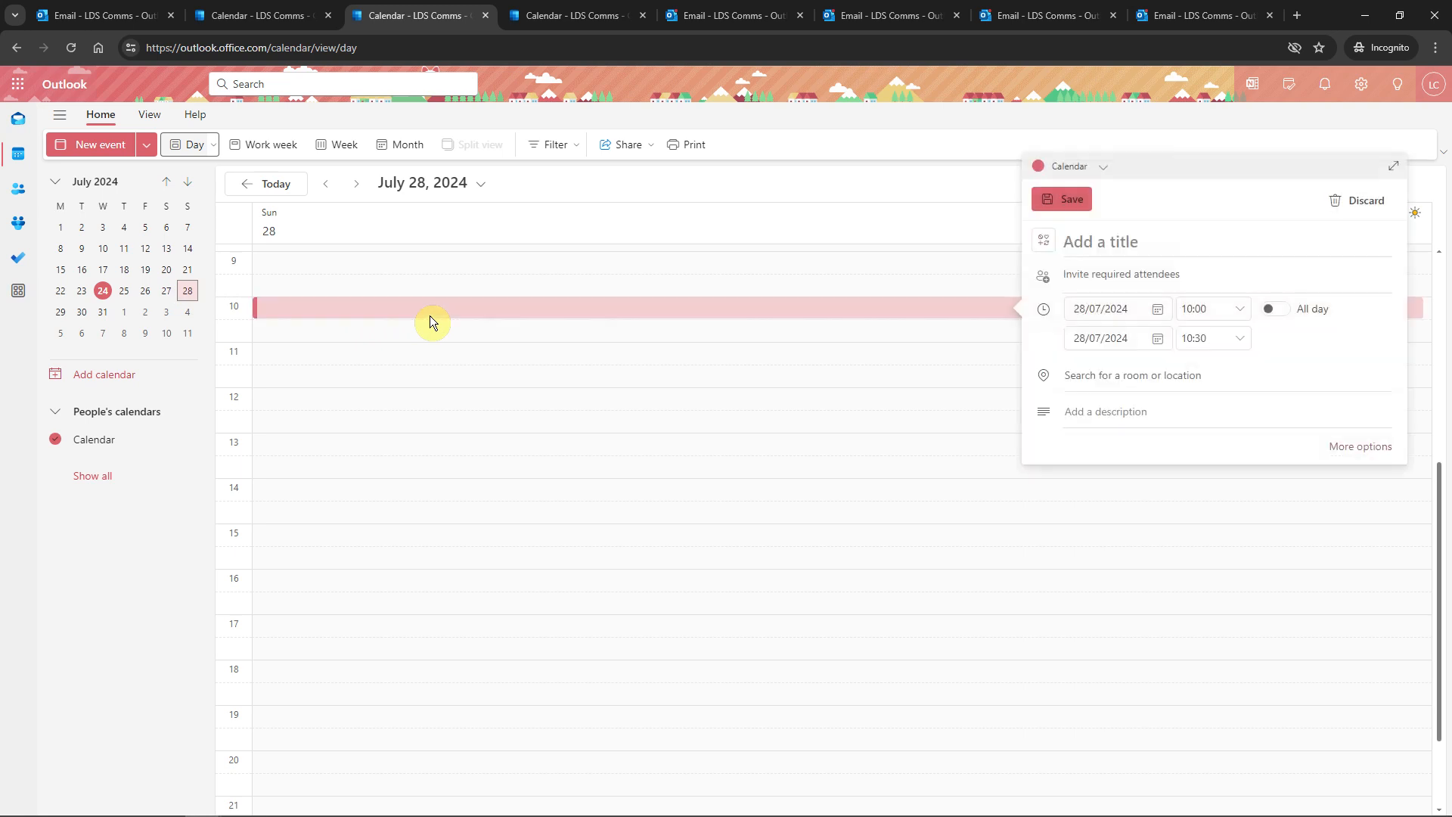
click(429, 317)
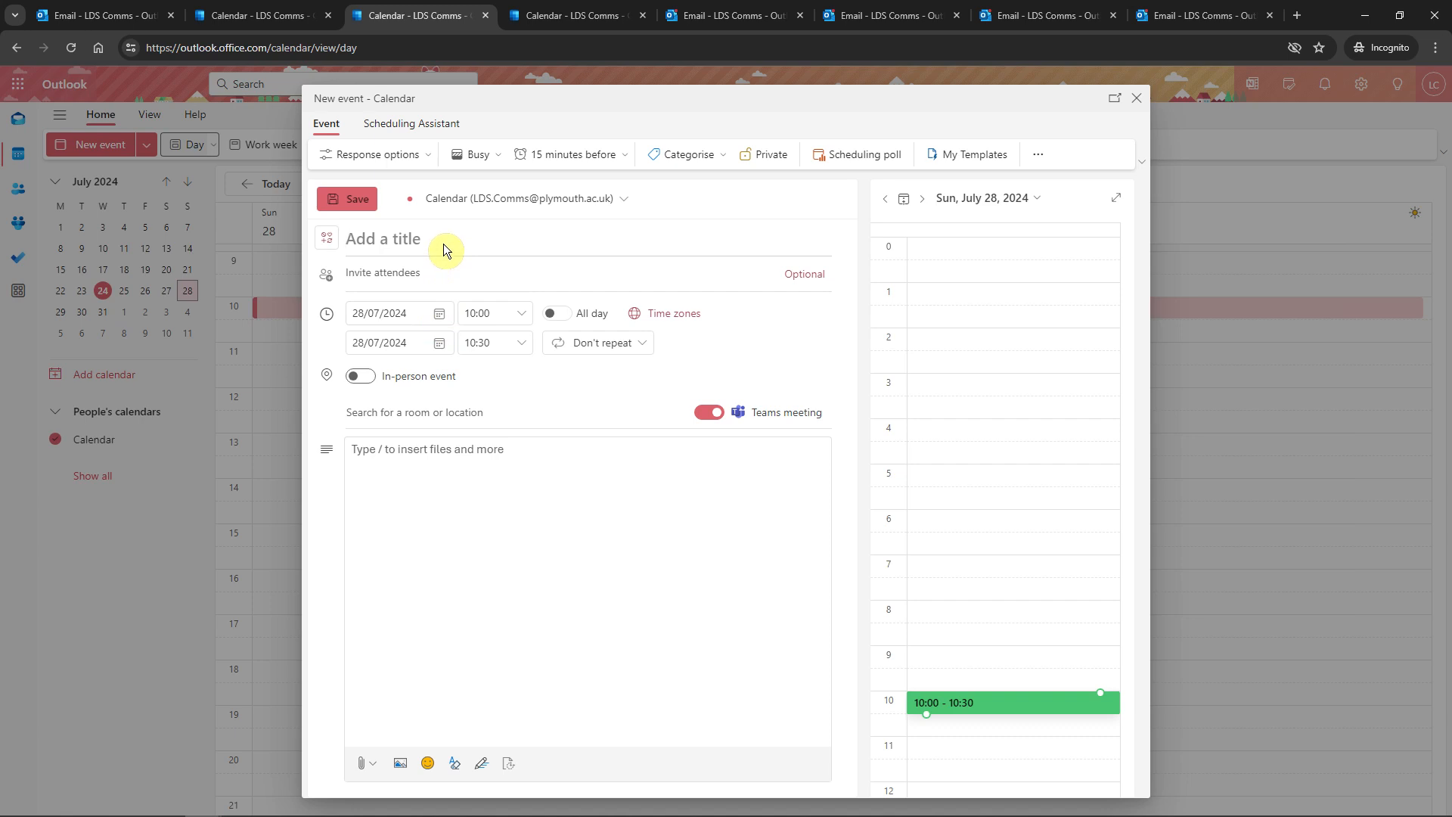
text(1:1 catchup)
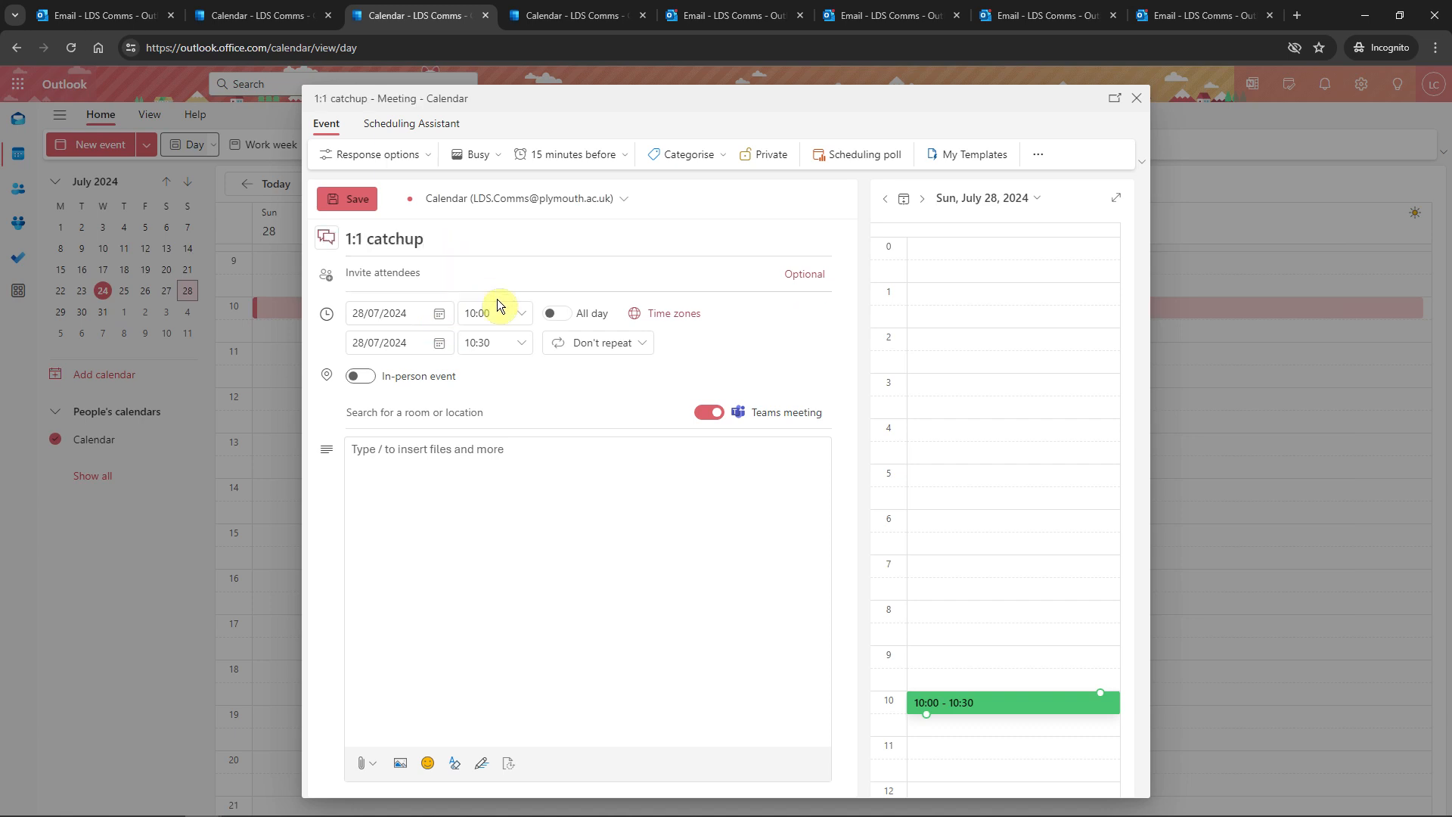
click(522, 316)
click(511, 365)
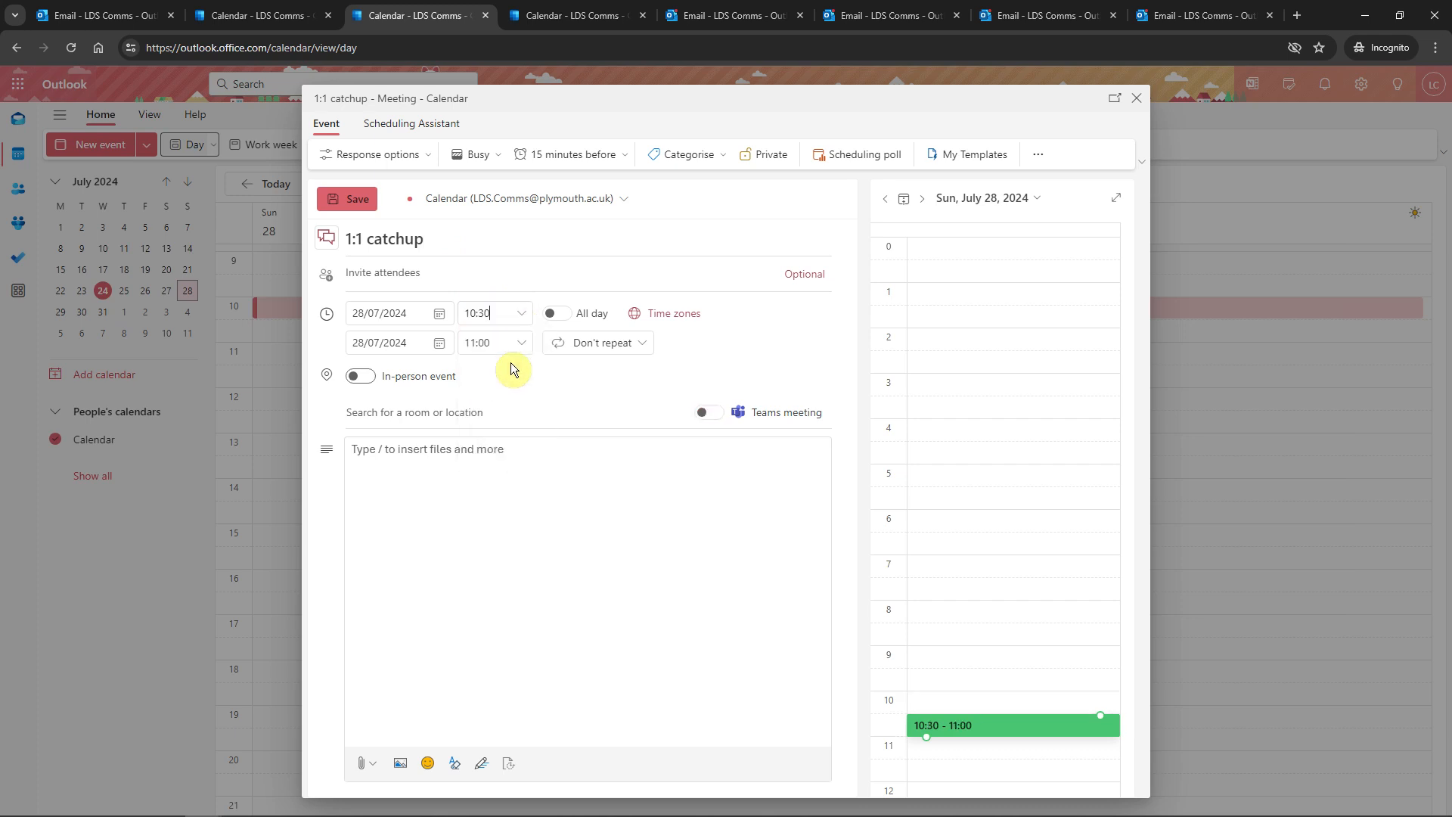
click(522, 346)
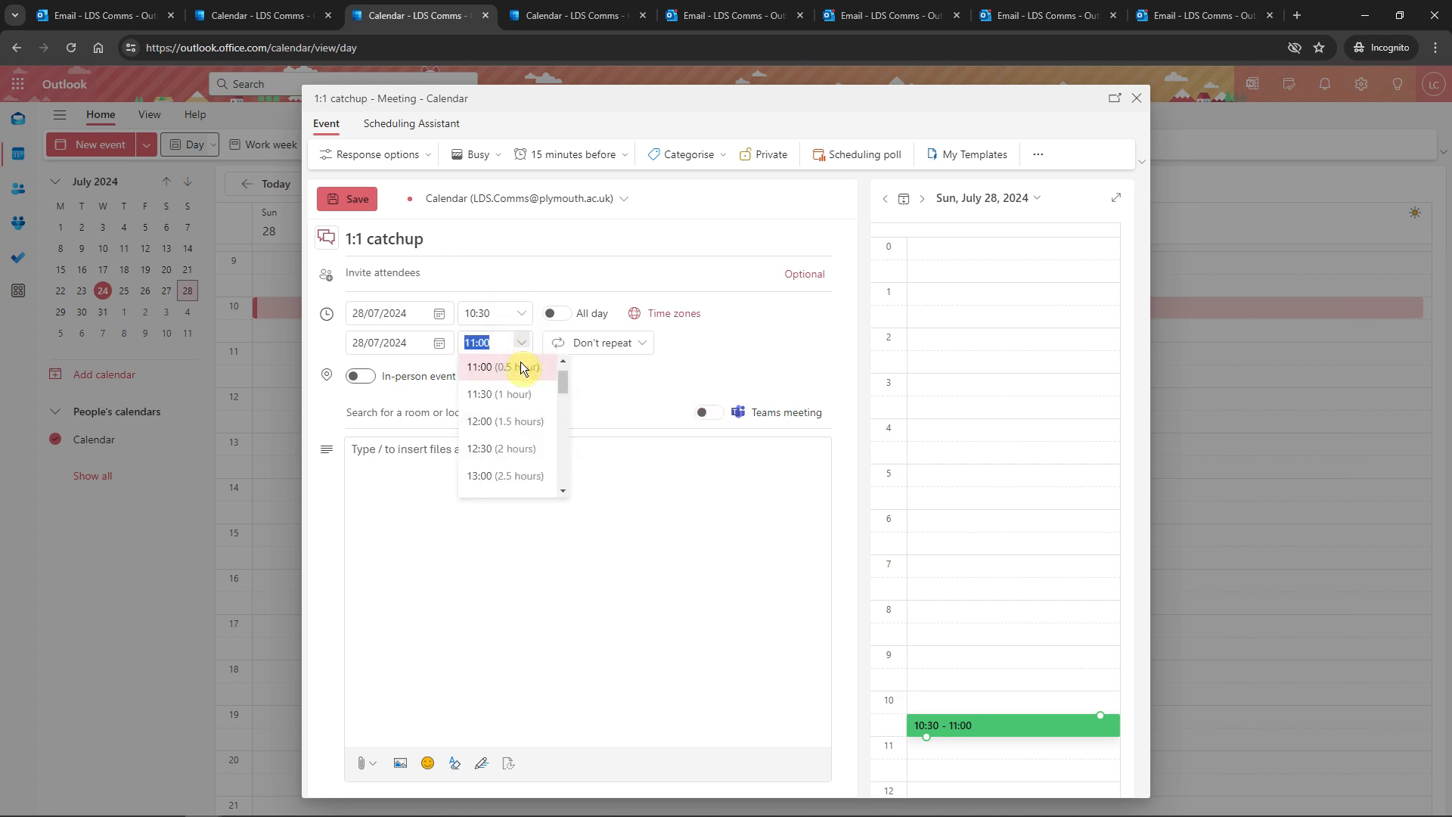
click(511, 391)
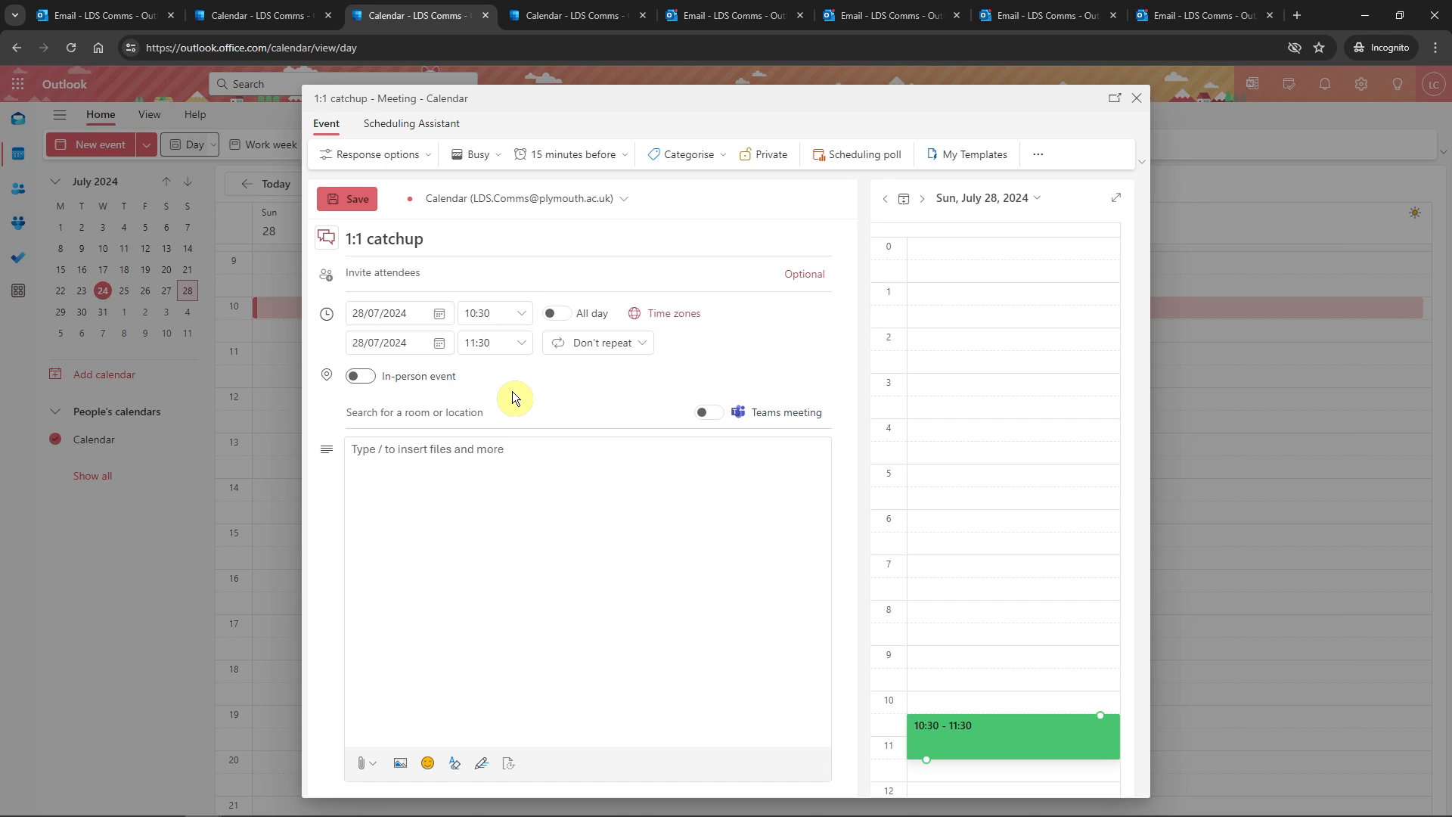
click(559, 313)
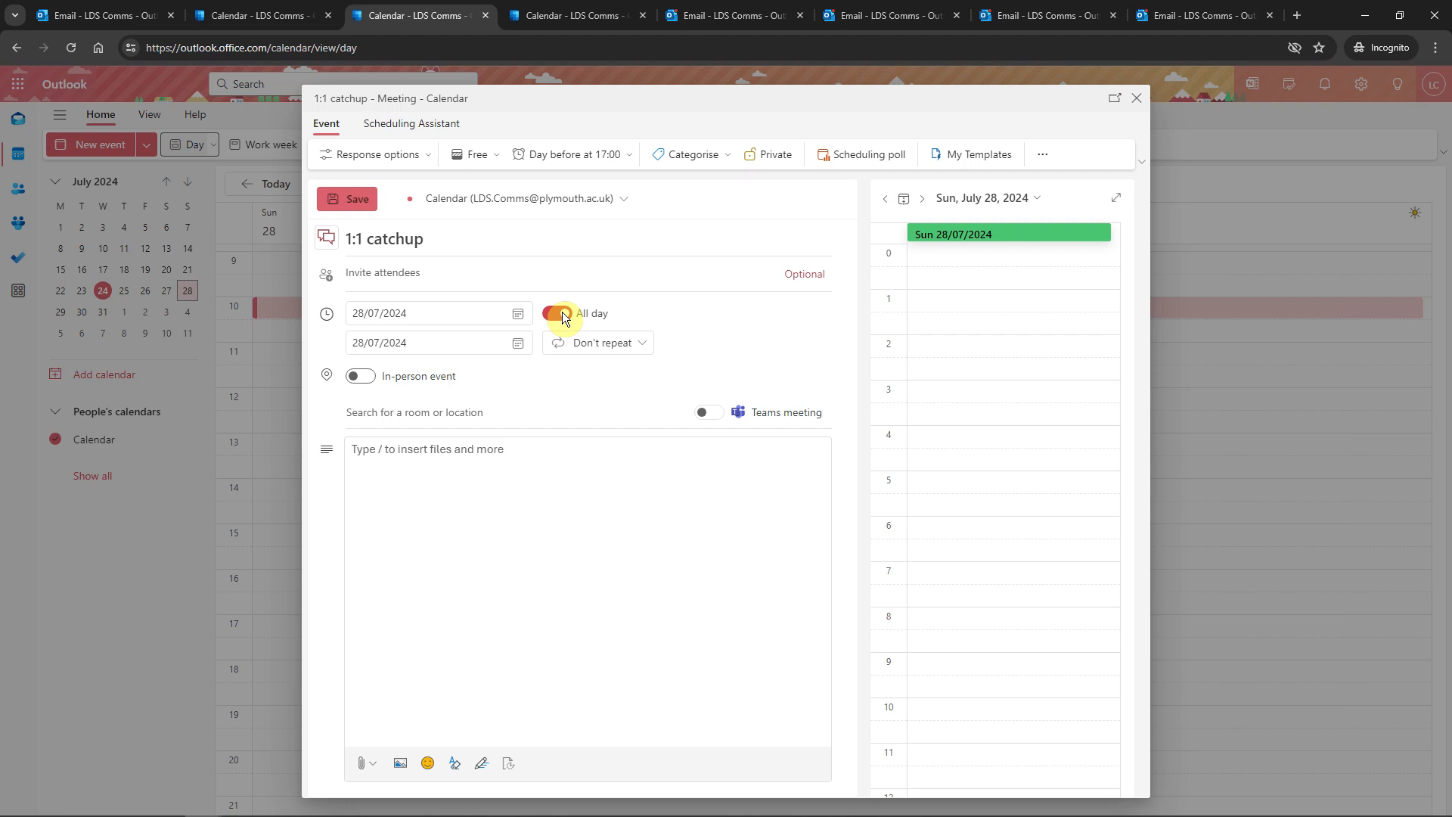
Invite Library and IT Enquiries, book Room Library 114, and send the 1:1 catchup invitation
click(469, 273)
click(469, 307)
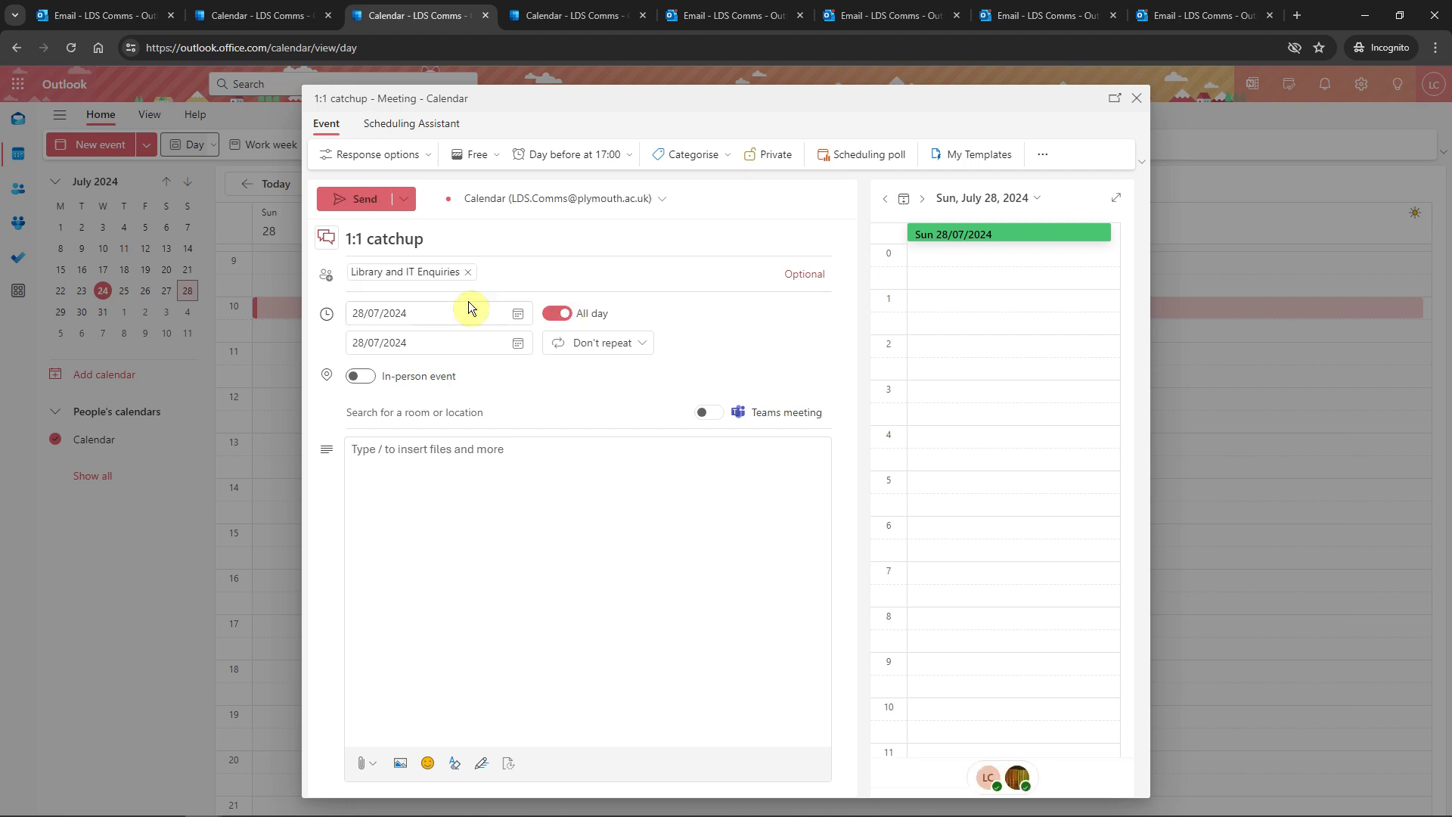
click(666, 520)
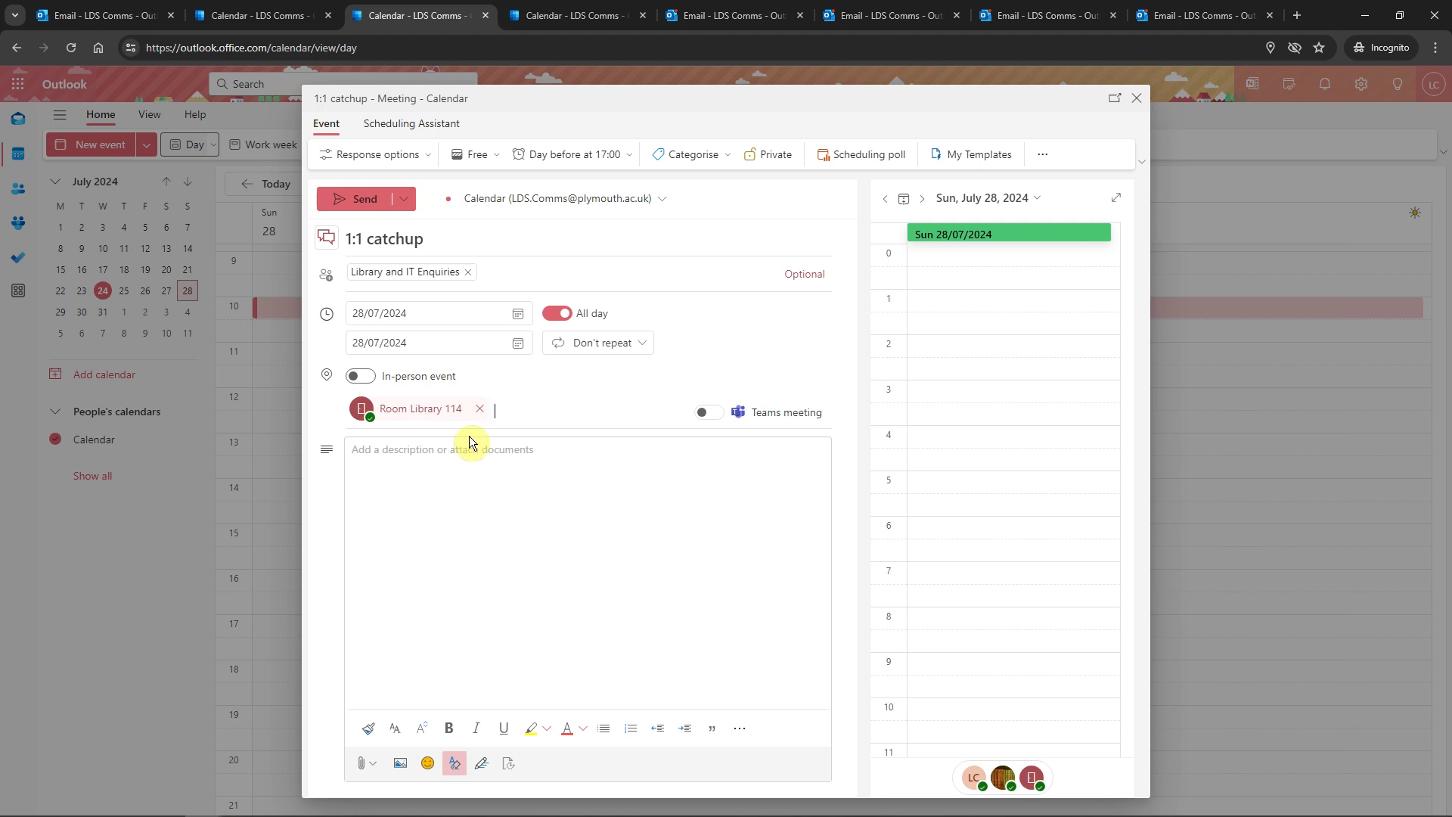
click(366, 201)
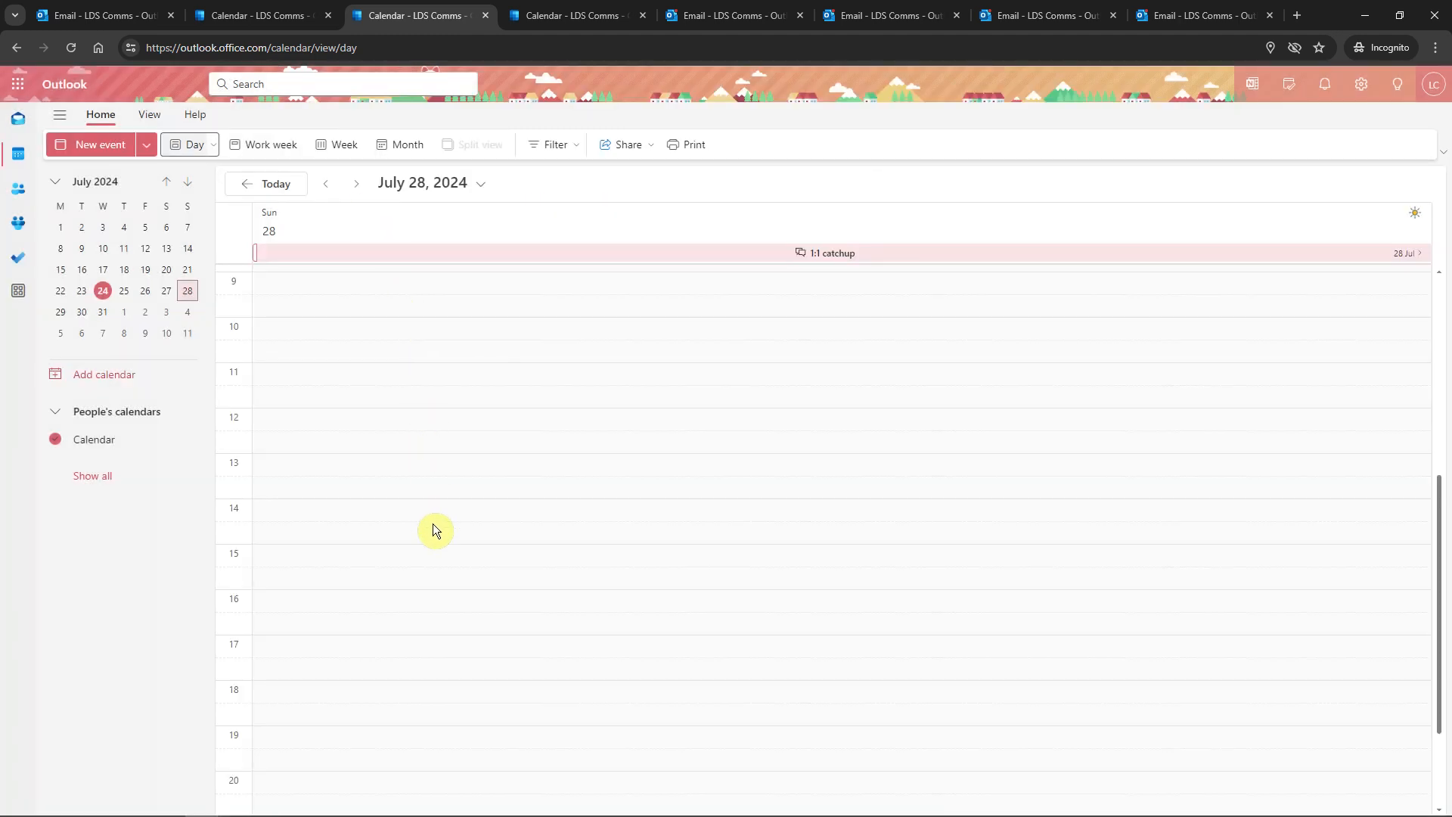